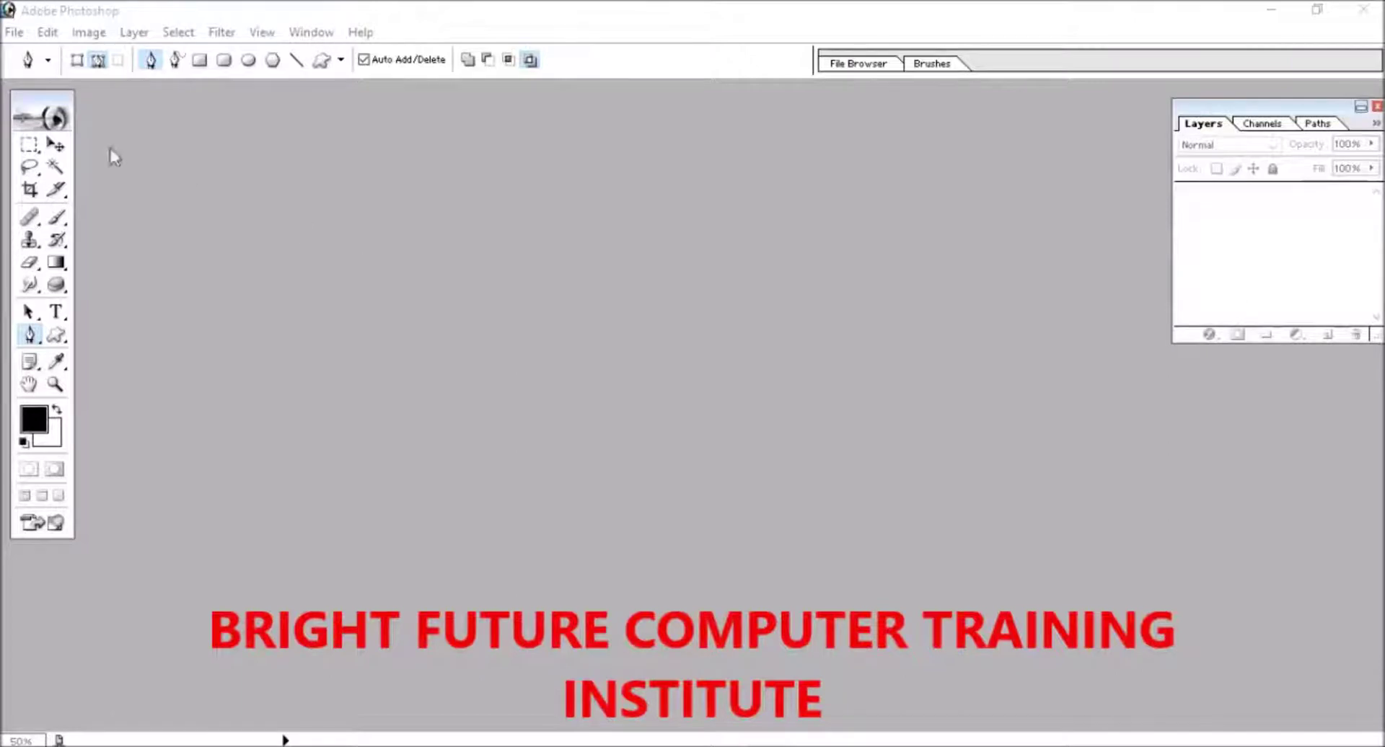
Open John-Cena-wwe-wallpaper.jpg and shift its document window to the right.
{"action": "left_click", "coordinate": [13, 32]}
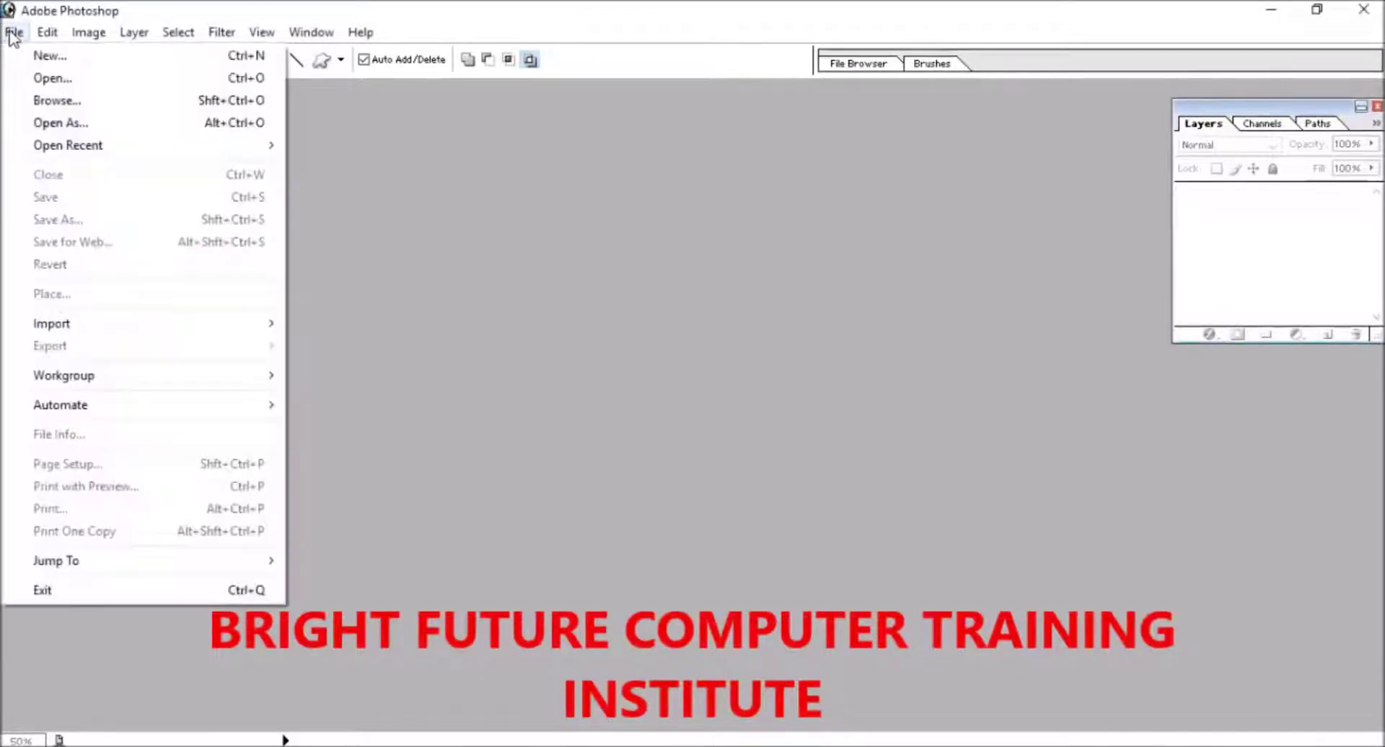
{"action": "left_click", "coordinate": [44, 79]}
{"action": "scroll", "coordinate": [638, 289], "scroll_direction": "down", "scroll_amount": 5}
{"action": "left_click", "coordinate": [597, 204]}
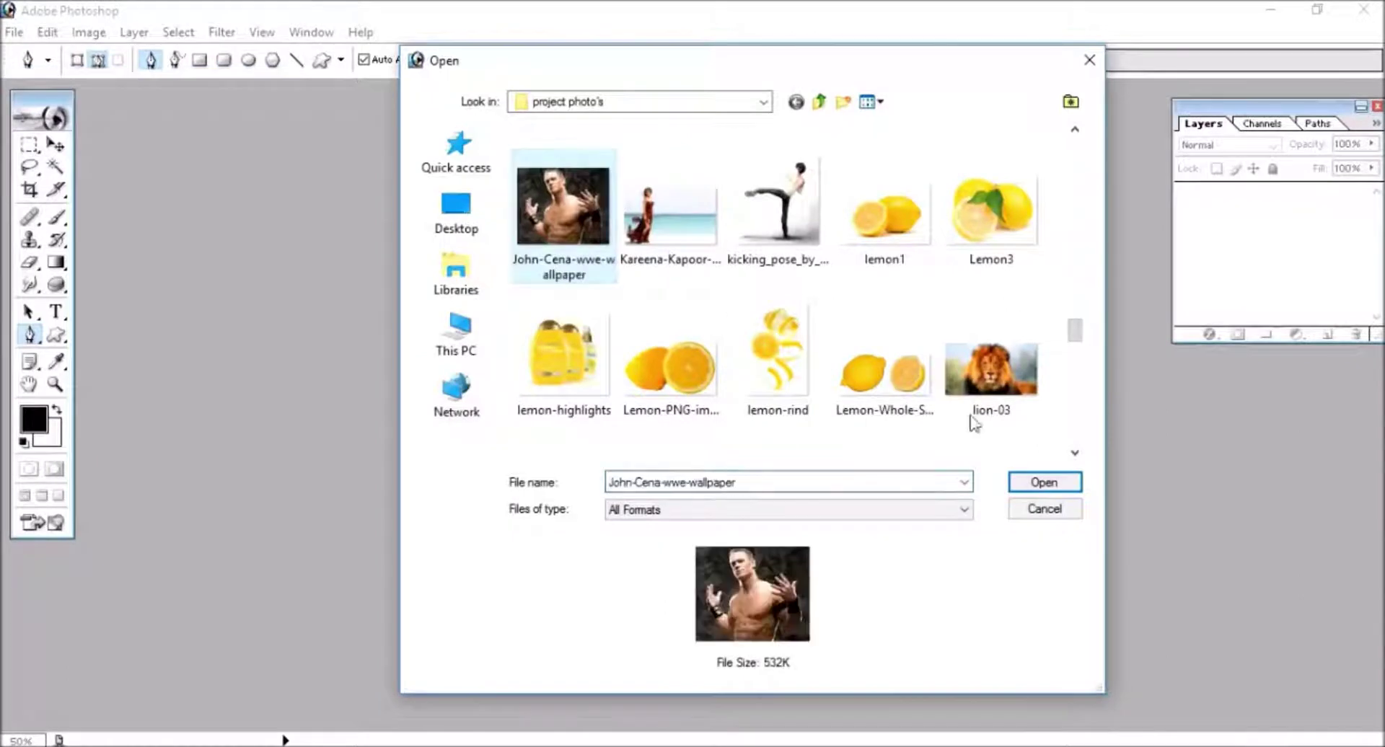
{"action": "left_click", "coordinate": [1044, 482]}
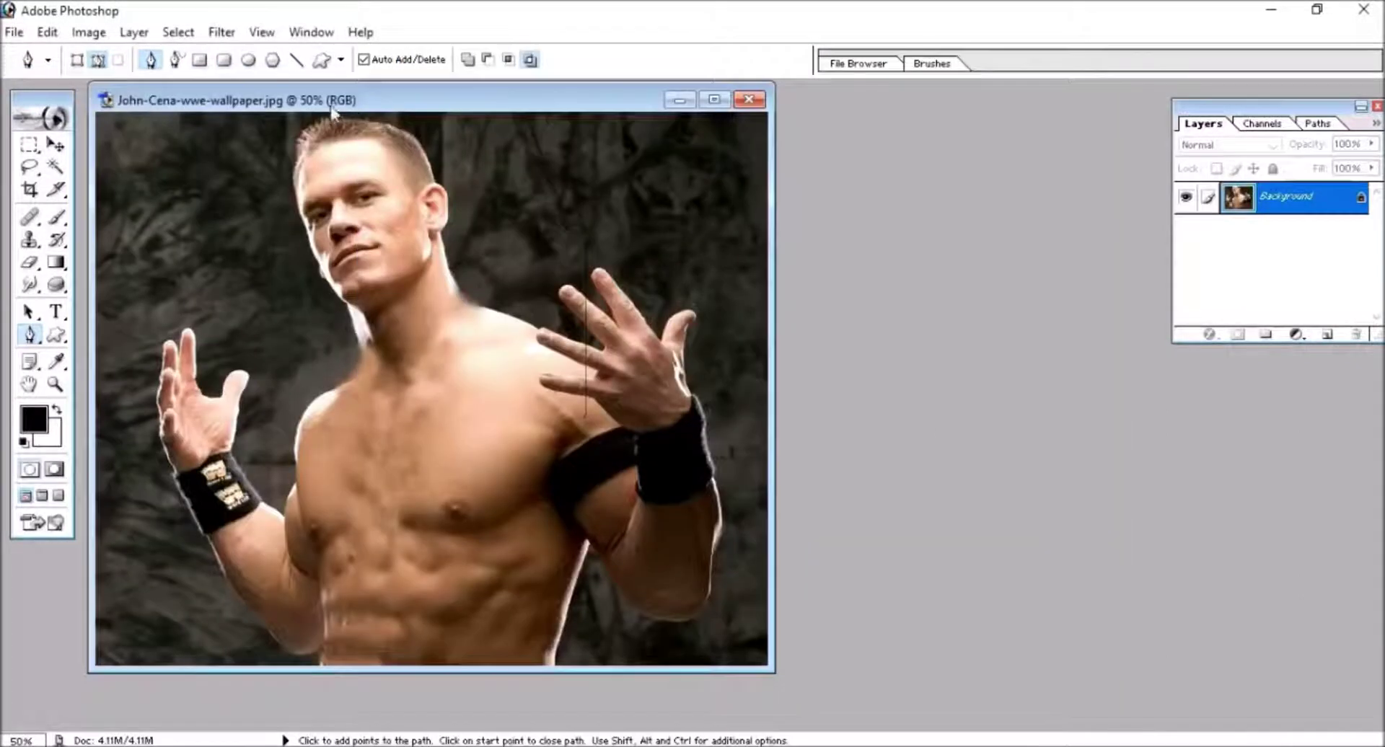
{"action": "mouse_move", "coordinate": [347, 105]}
{"action": "left_mouse_down"}
{"action": "mouse_move", "coordinate": [512, 119]}
{"action": "mouse_move", "coordinate": [511, 104]}
{"action": "left_mouse_up"}
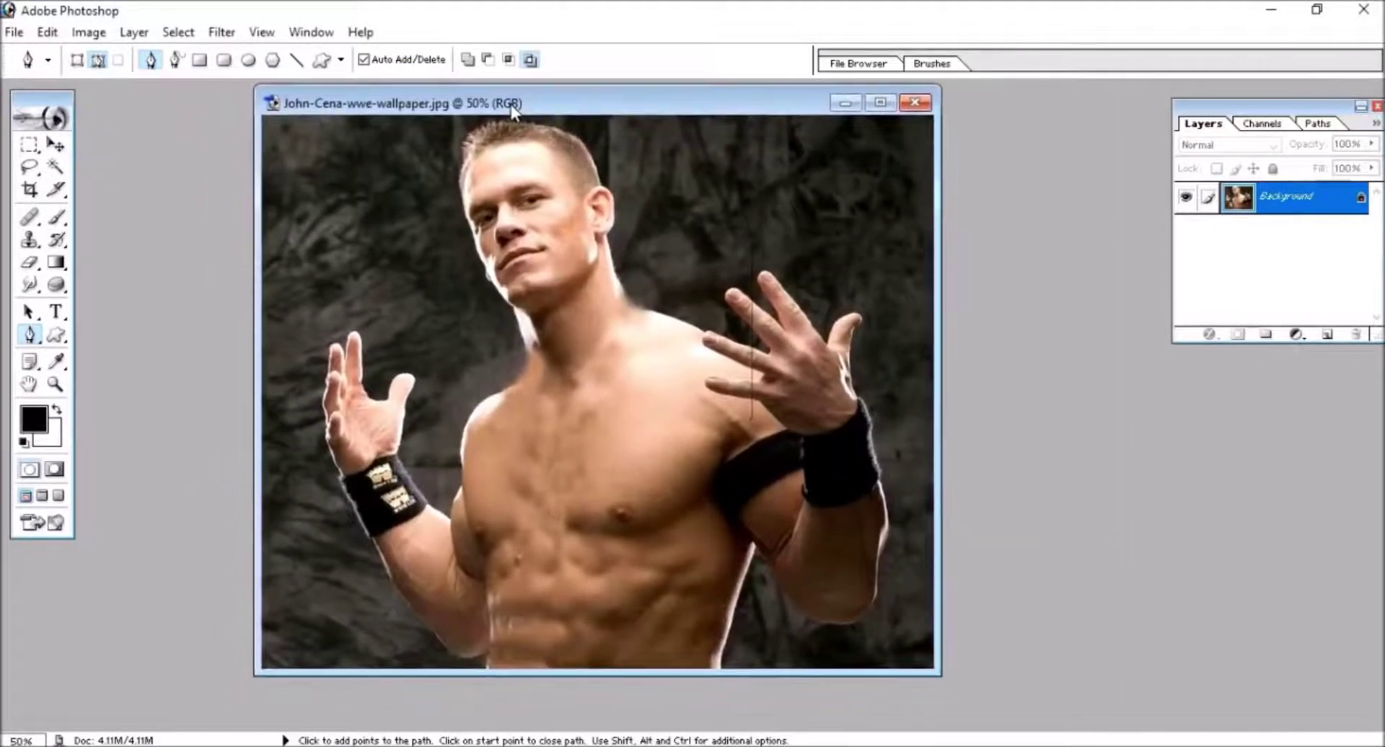
Open the eee.jpeg flame image as a second document.
{"action": "left_click", "coordinate": [16, 33]}
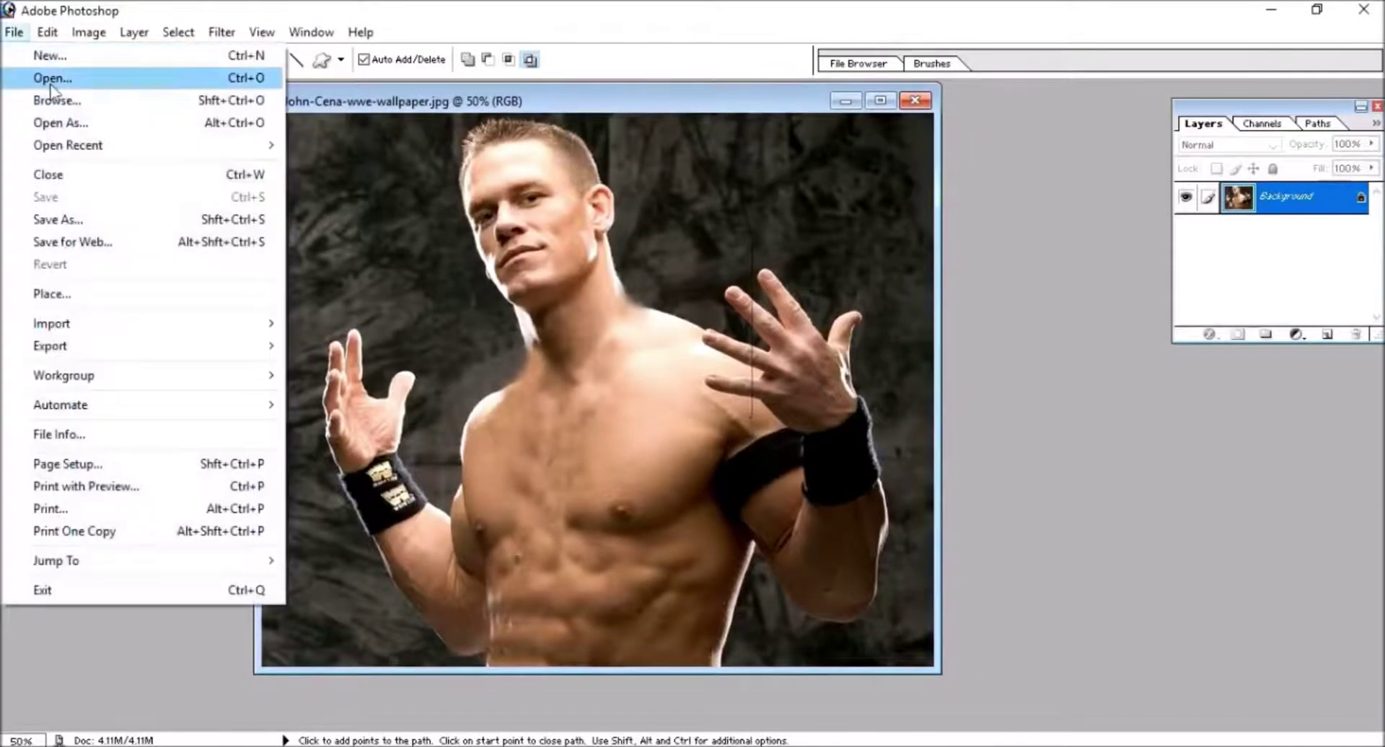
{"action": "left_click", "coordinate": [49, 85]}
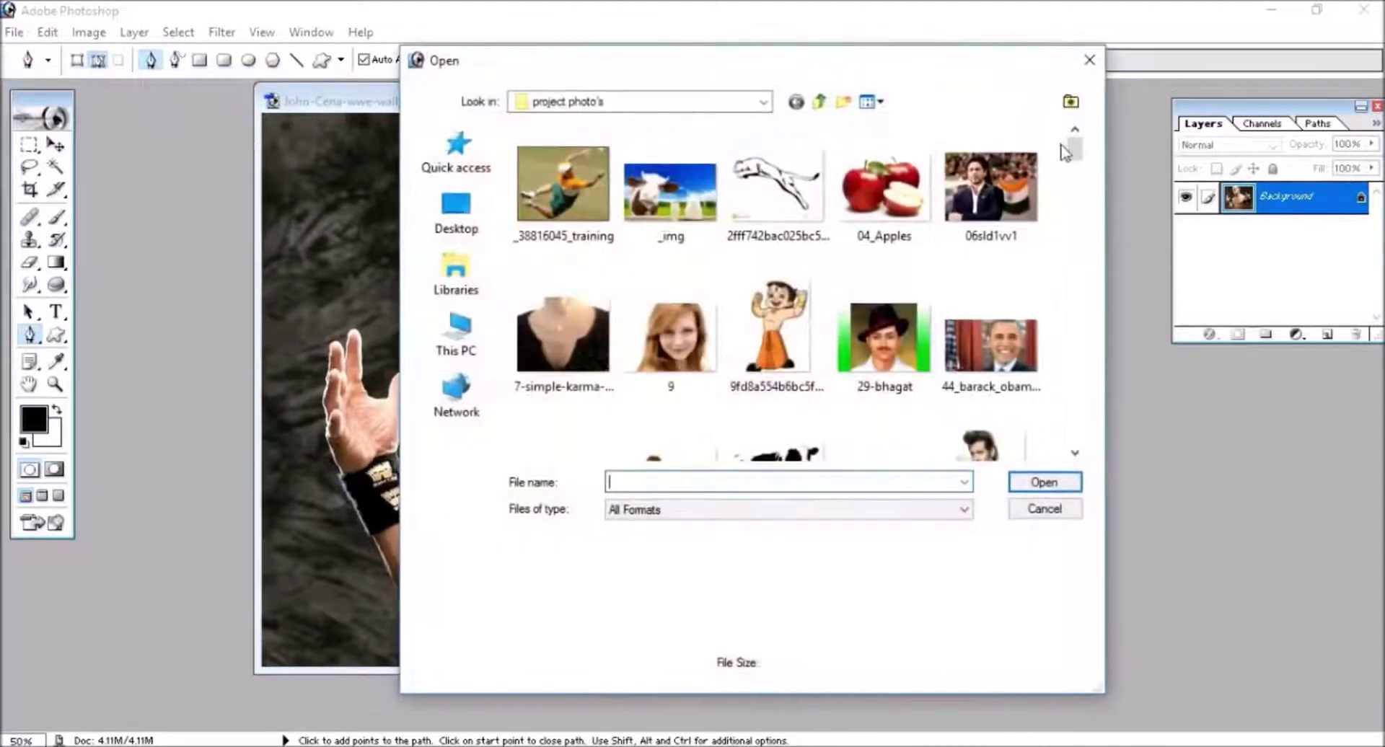
{"action": "left_click_drag", "start_coordinate": [1074, 149], "coordinate": [1081, 299]}
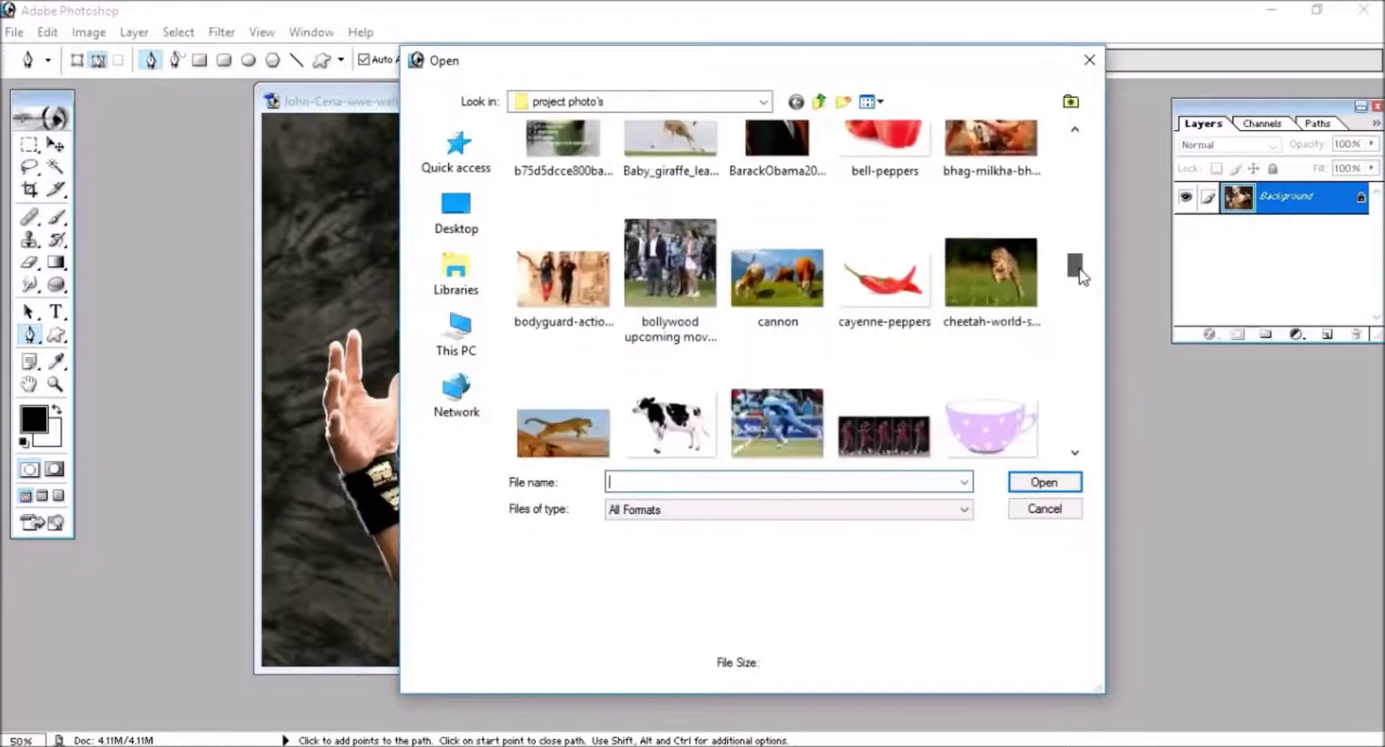
{"action": "left_click", "coordinate": [1002, 209]}
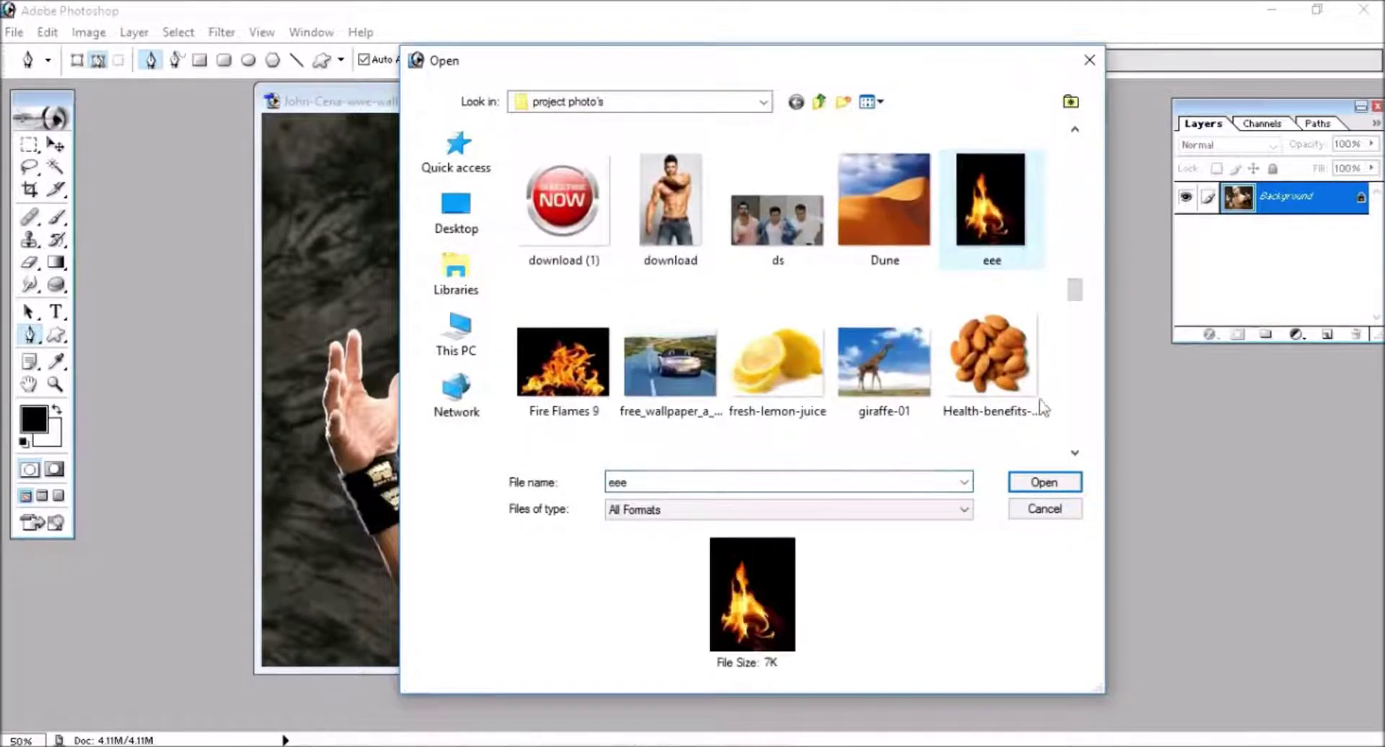
{"action": "left_click", "coordinate": [1056, 483]}
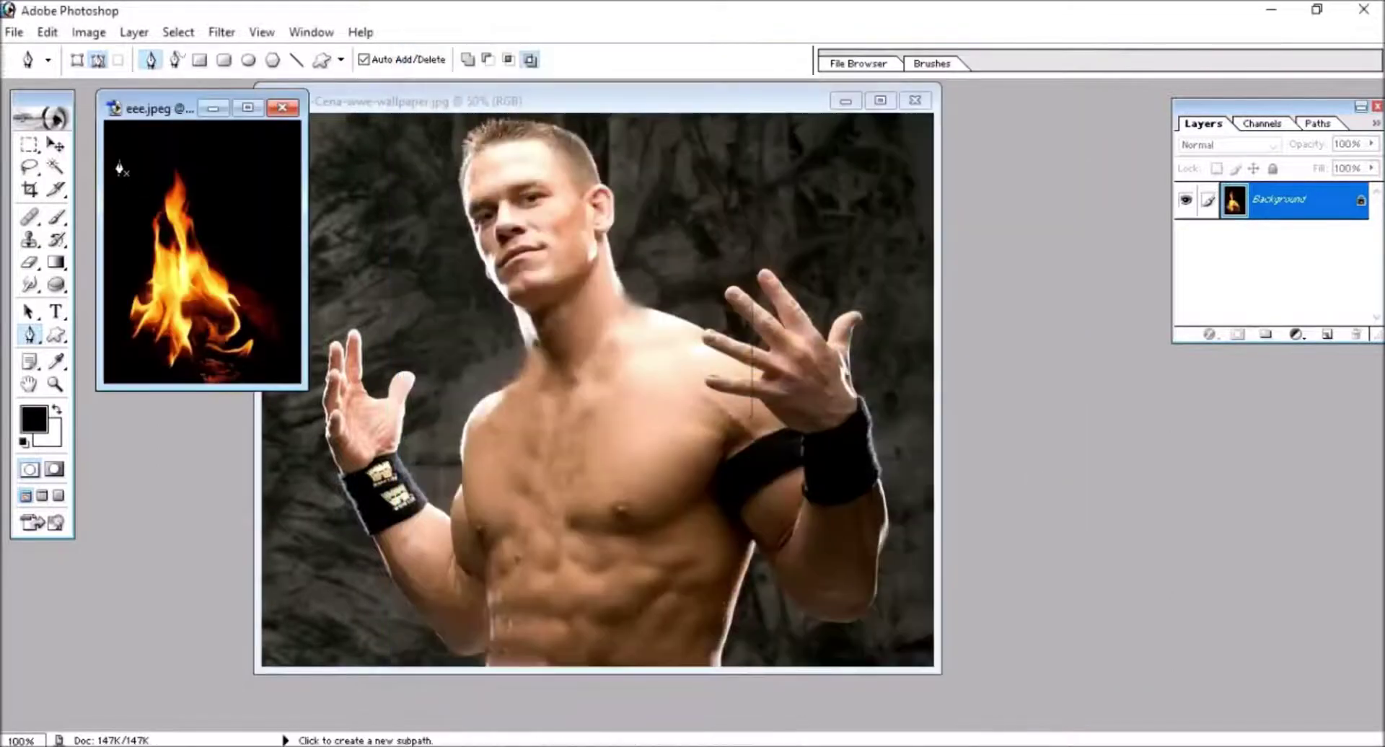
{"action": "left_click", "coordinate": [57, 146]}
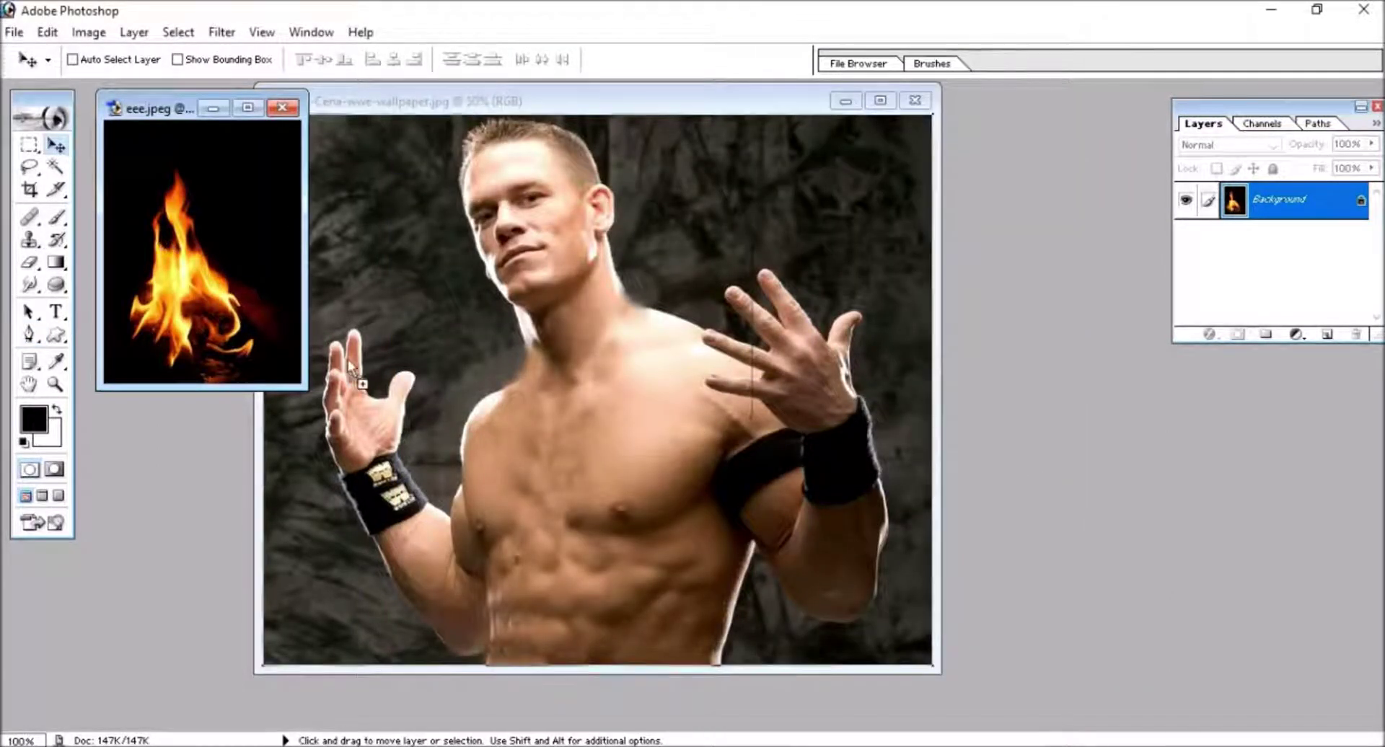
Copy the flame into the maximized John Cena photo as Layer 1, just above the left hand.
{"action": "left_click_drag", "start_coordinate": [242, 298], "coordinate": [348, 359]}
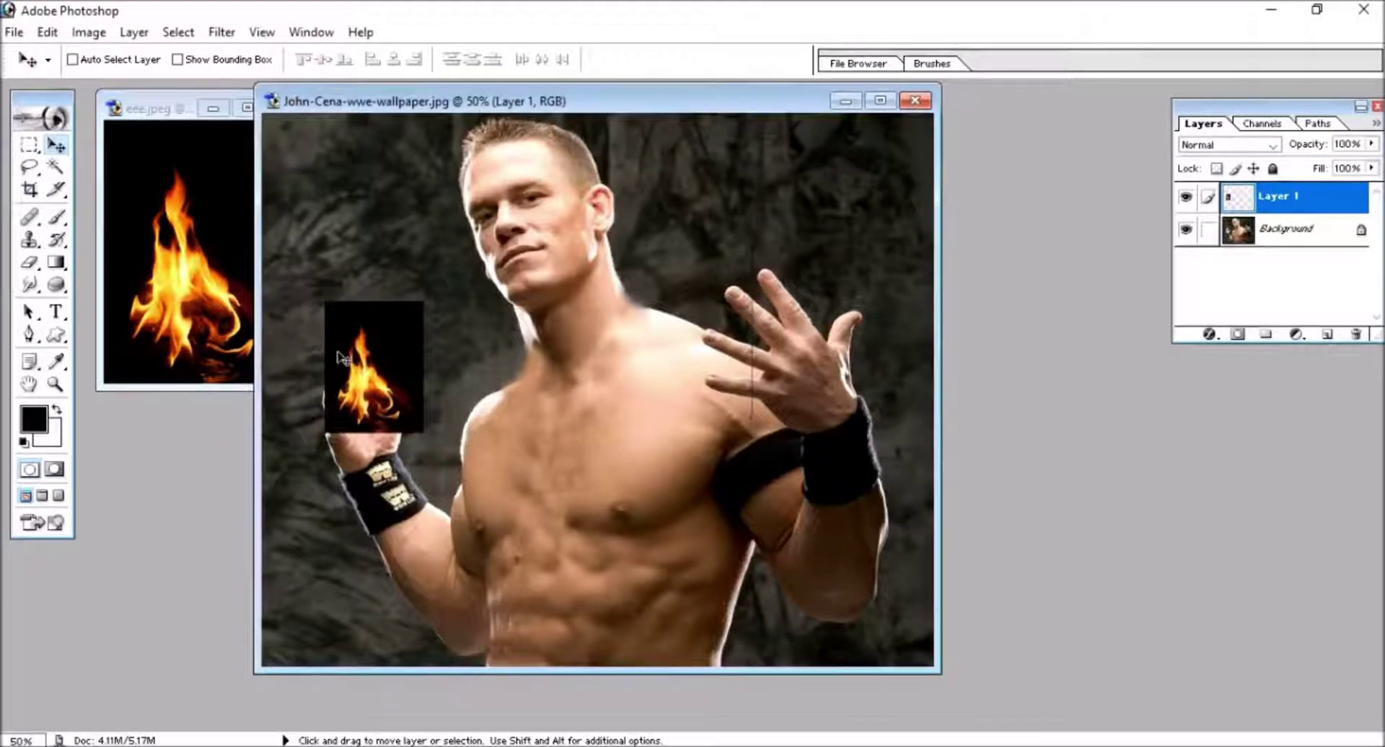
{"action": "left_click", "coordinate": [880, 101]}
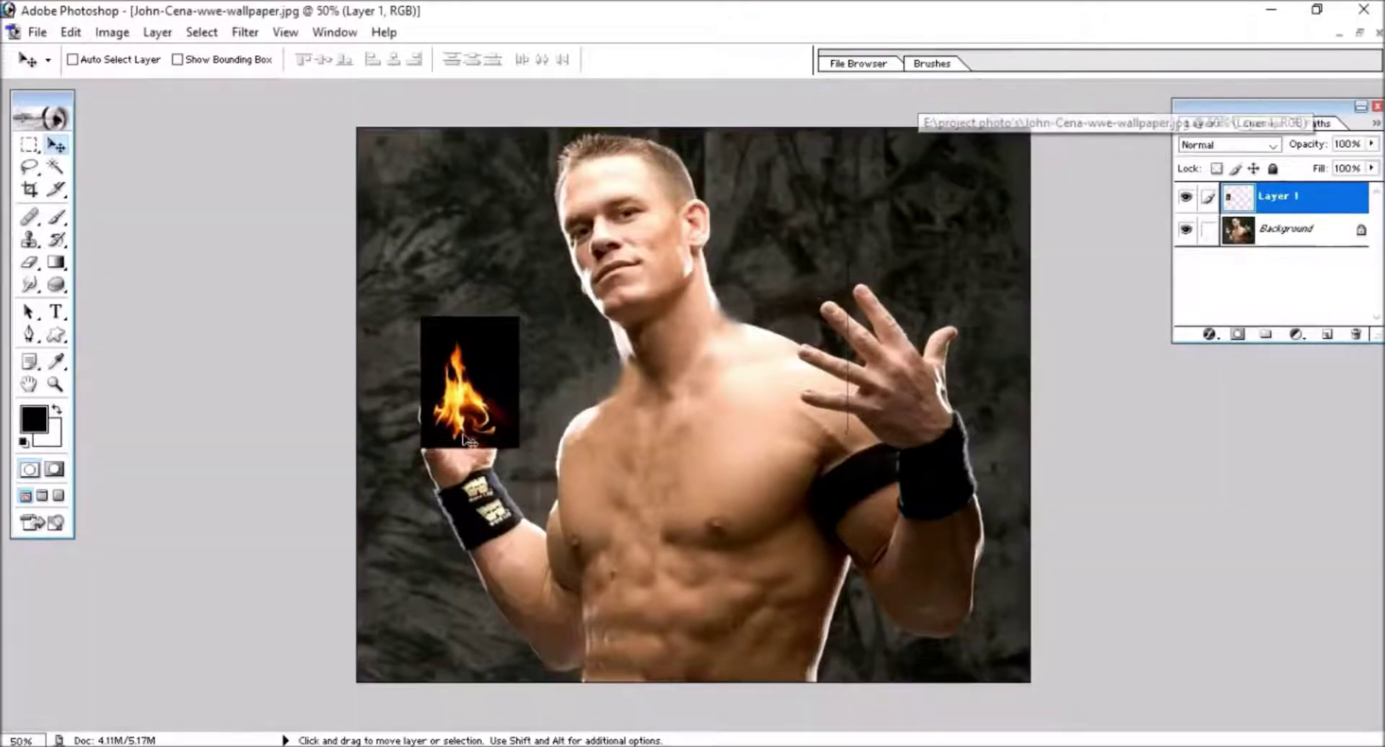
{"action": "left_click_drag", "start_coordinate": [470, 409], "coordinate": [465, 417]}
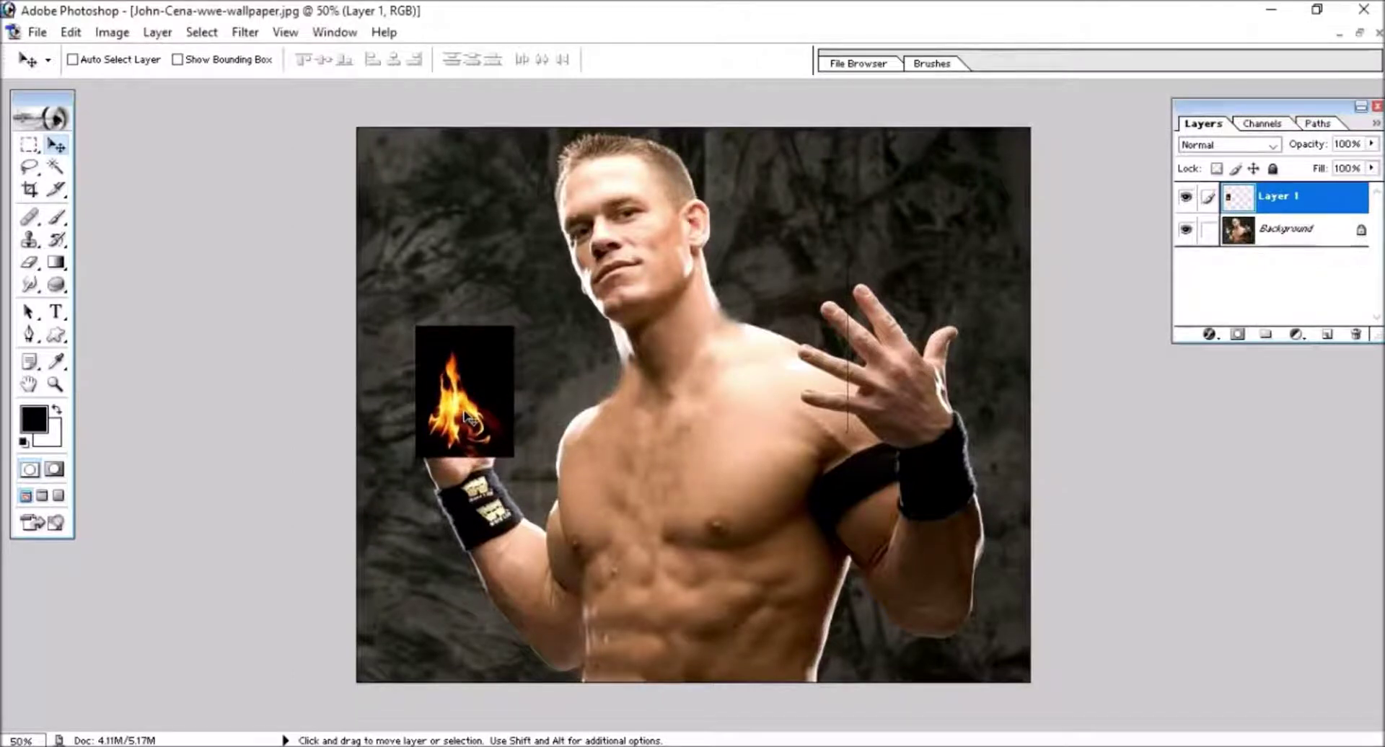
{"action": "left_click", "coordinate": [1271, 146]}
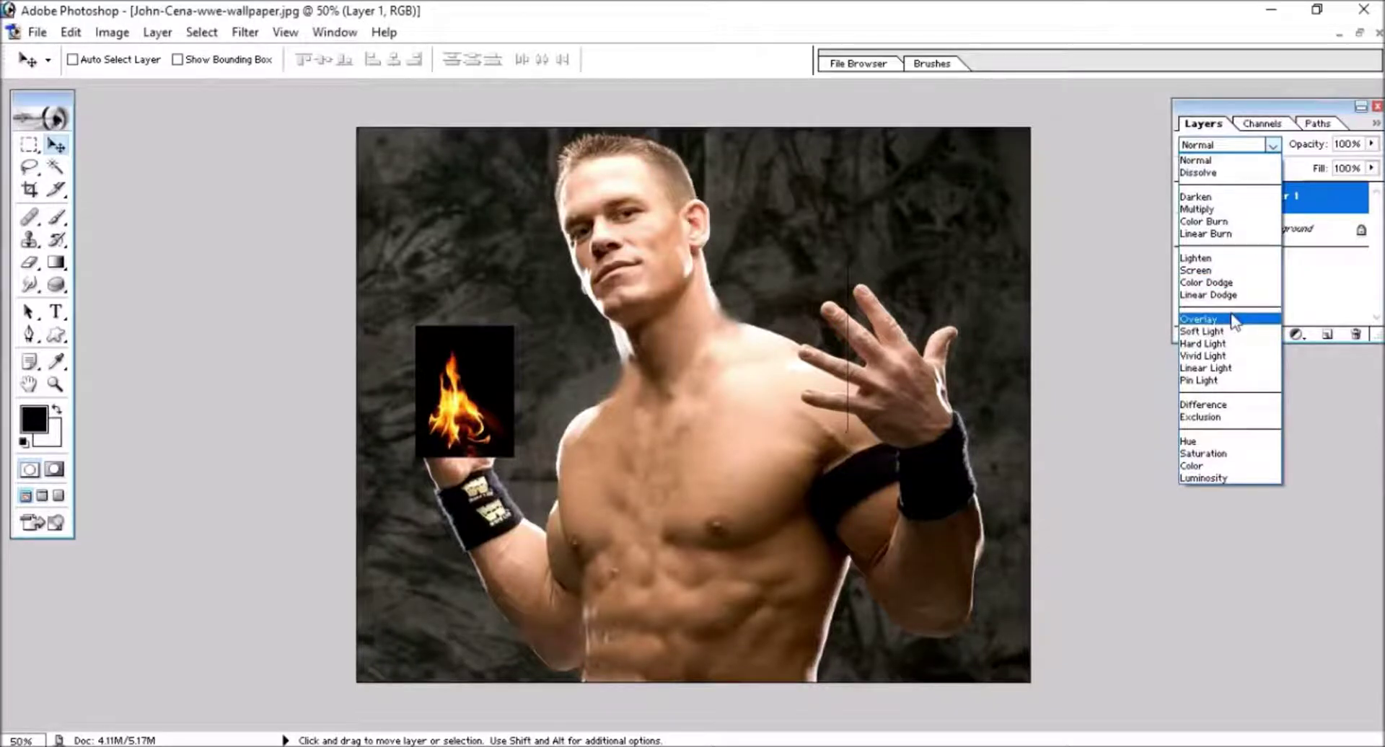
{"action": "key", "text": "shift"}
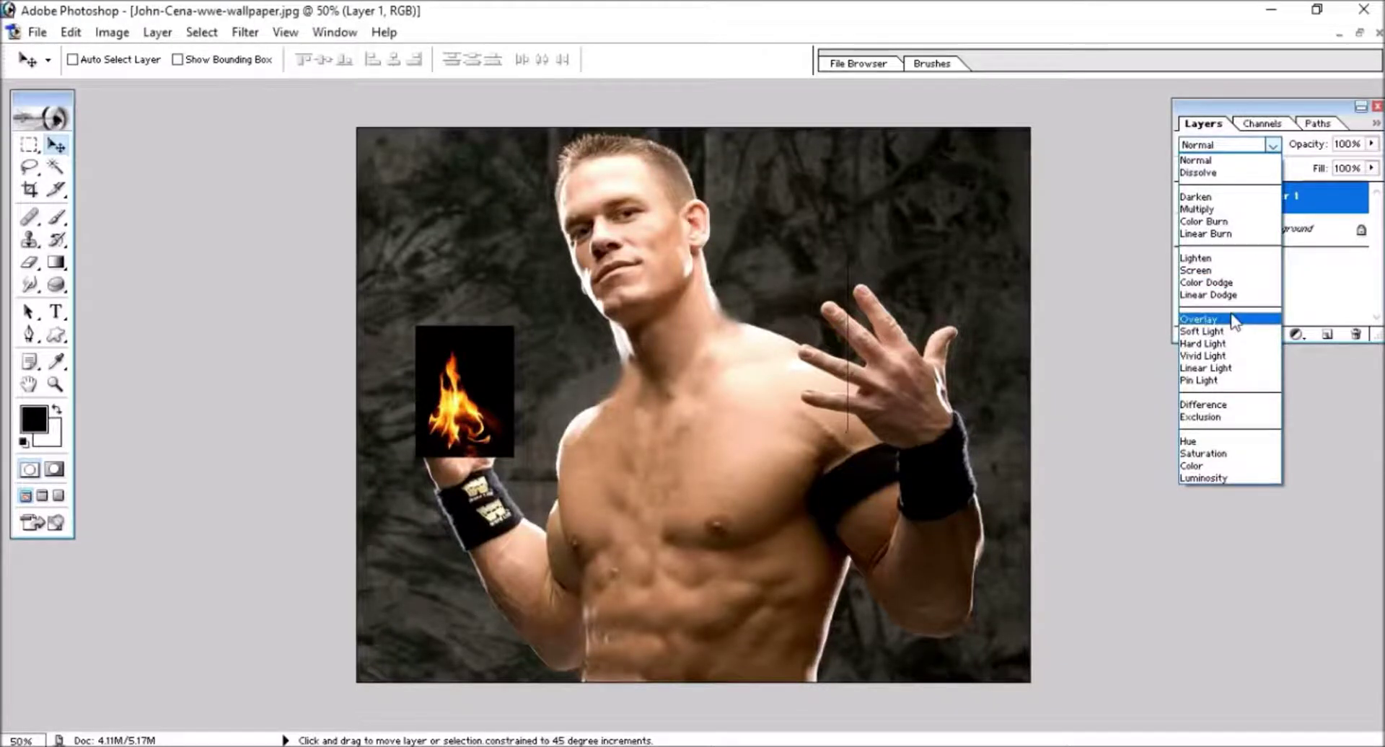
{"action": "key", "text": "Escape"}
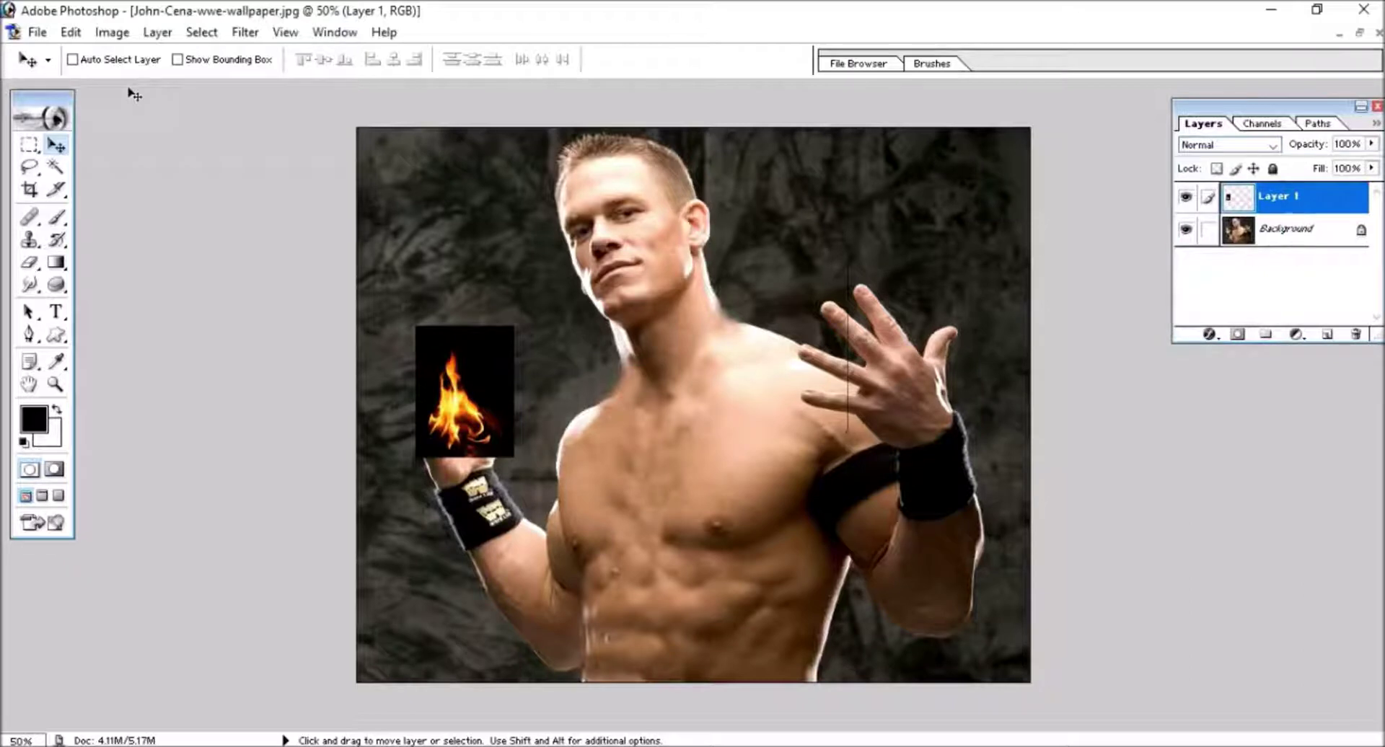
{"action": "left_click_drag", "start_coordinate": [475, 416], "coordinate": [473, 411]}
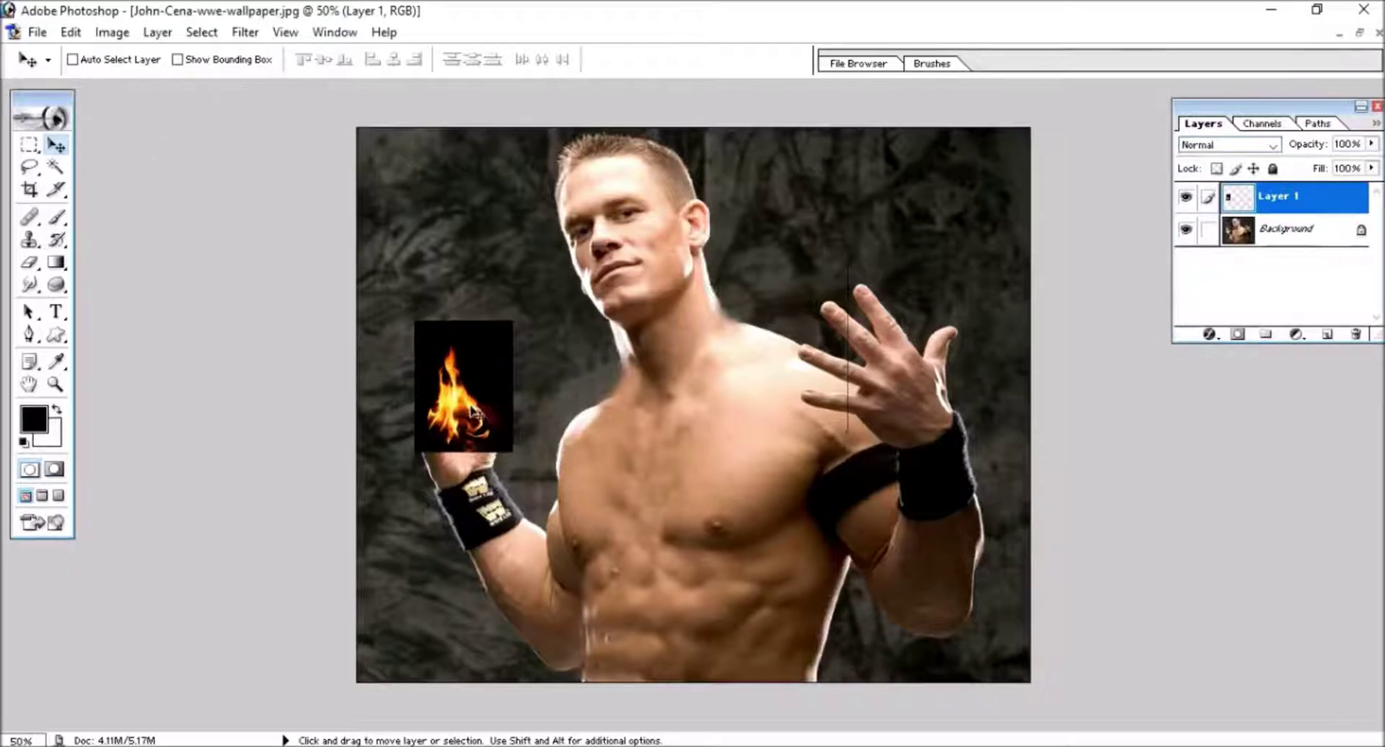
Free-transform the flame to 135.5% height and 104.1% width, then commit.
{"action": "key", "text": "ctrl+t"}
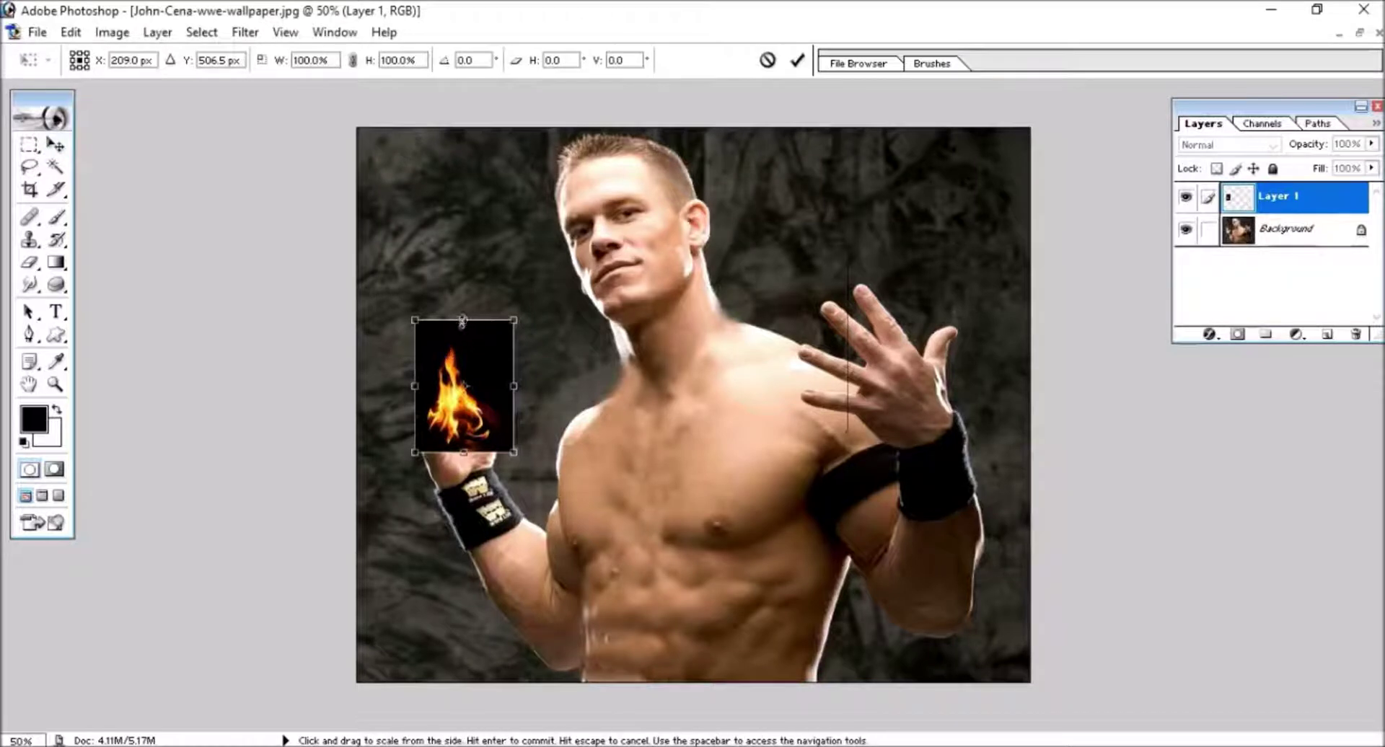
{"action": "left_click_drag", "start_coordinate": [463, 320], "coordinate": [463, 273]}
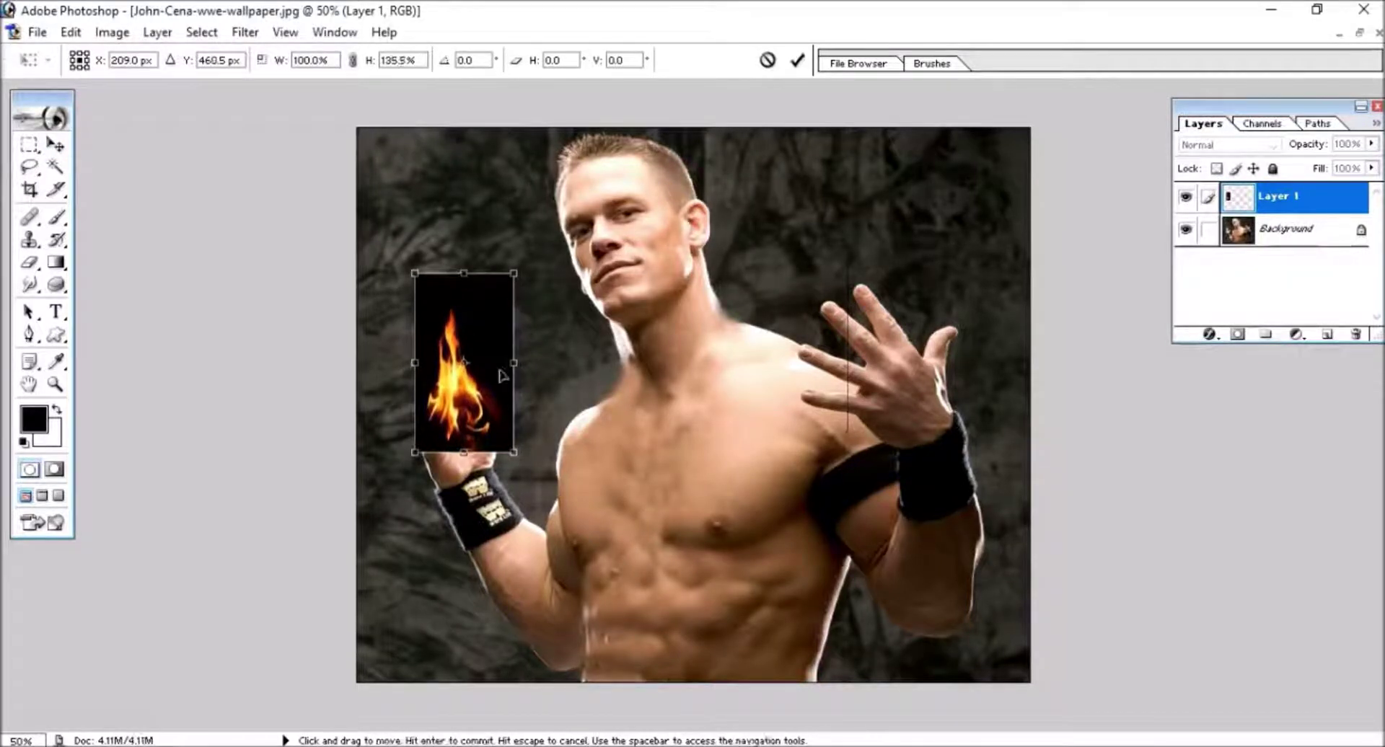
{"action": "left_click_drag", "start_coordinate": [520, 361], "coordinate": [518, 363]}
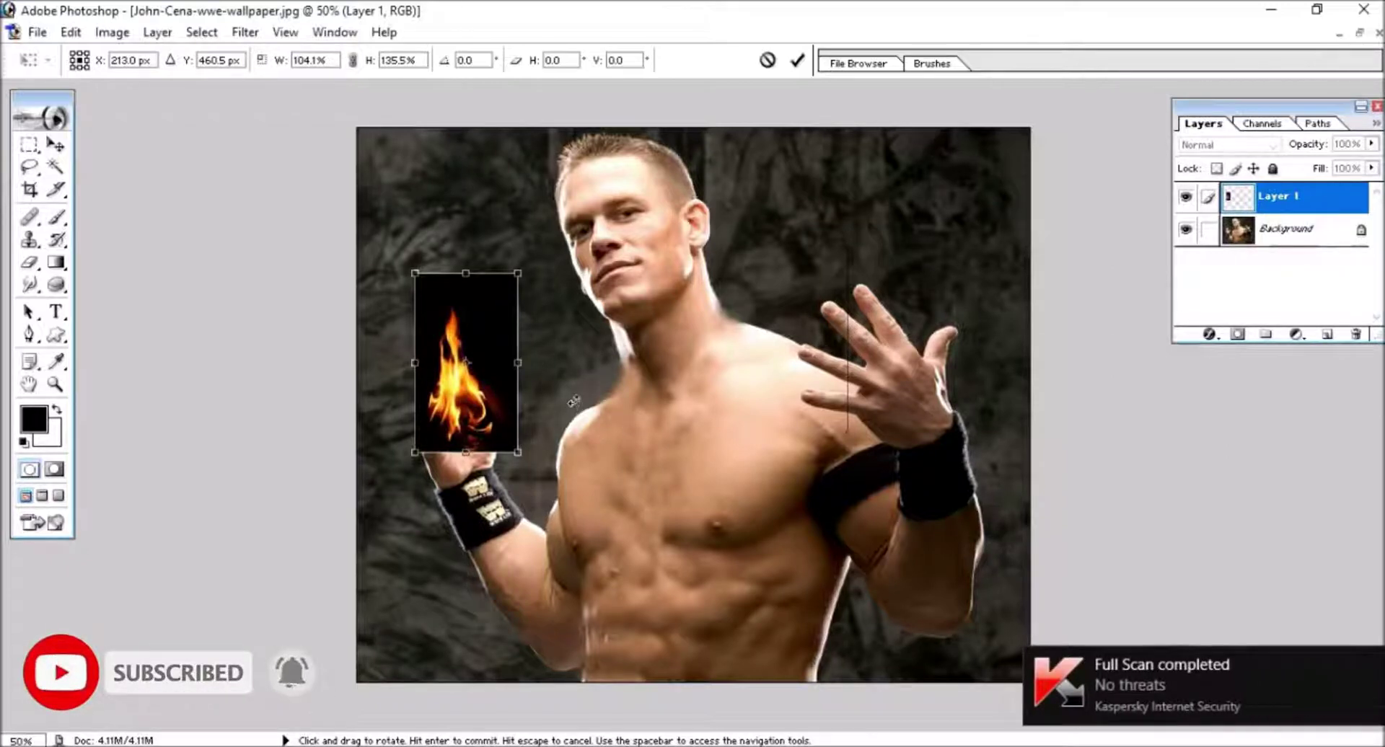
{"action": "key", "text": "Return"}
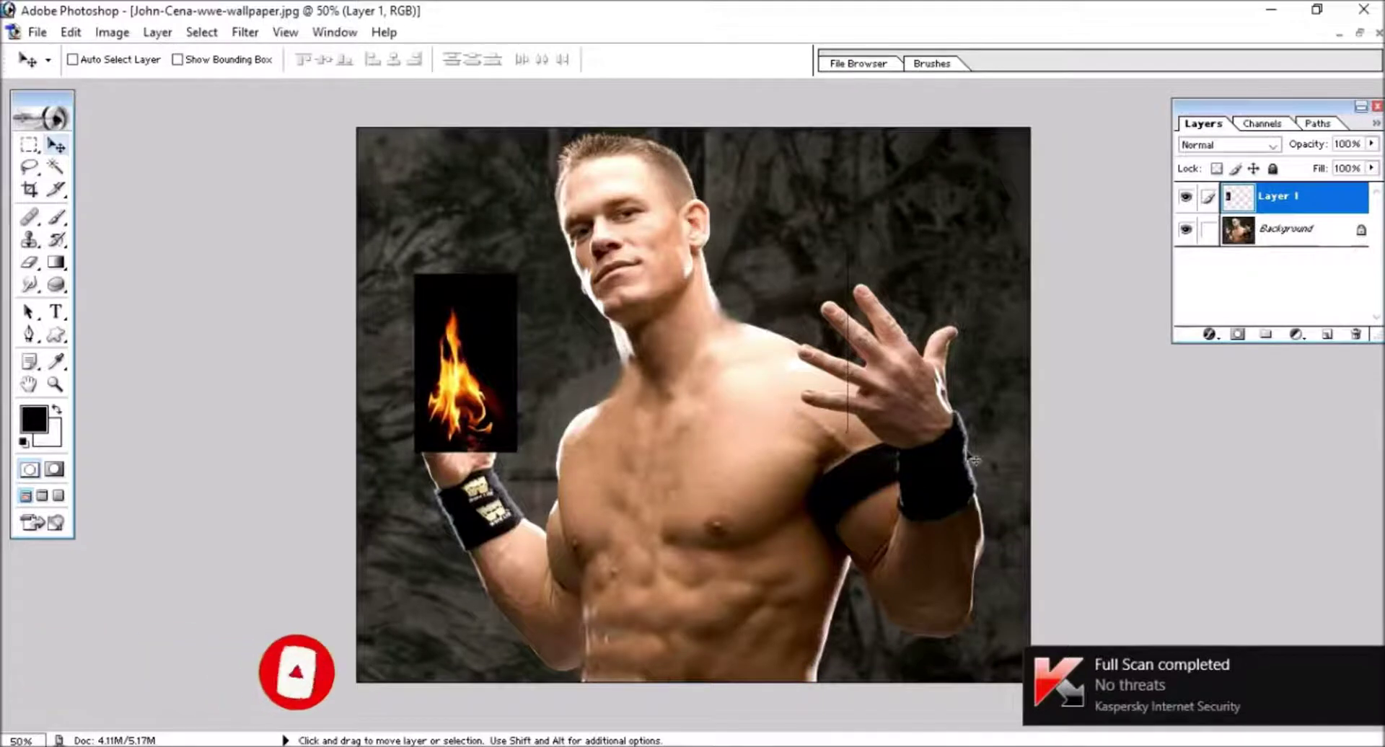
Set Layer 1's blend mode to Lighten and shift the flame up onto the fingers.
{"action": "left_click", "coordinate": [1272, 146]}
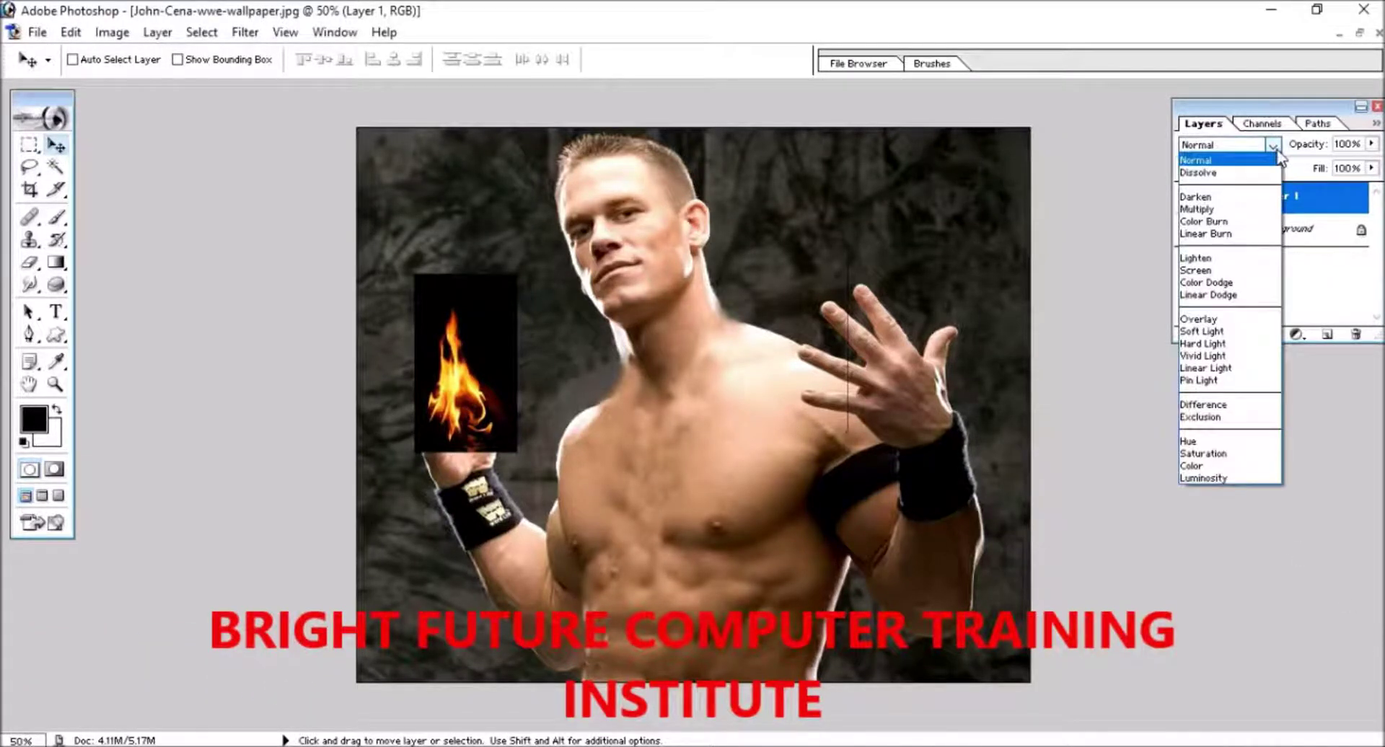
{"action": "left_click", "coordinate": [1243, 261]}
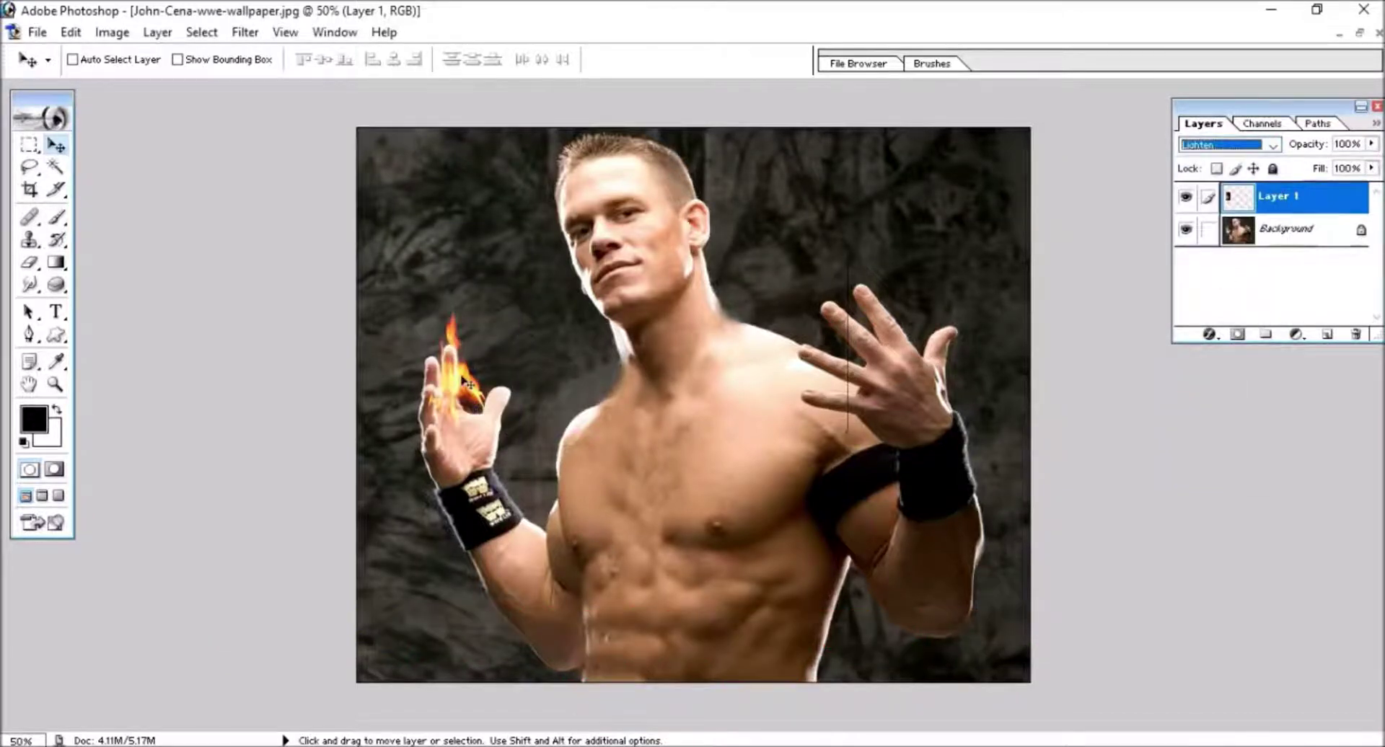
{"action": "left_click_drag", "start_coordinate": [469, 383], "coordinate": [464, 374]}
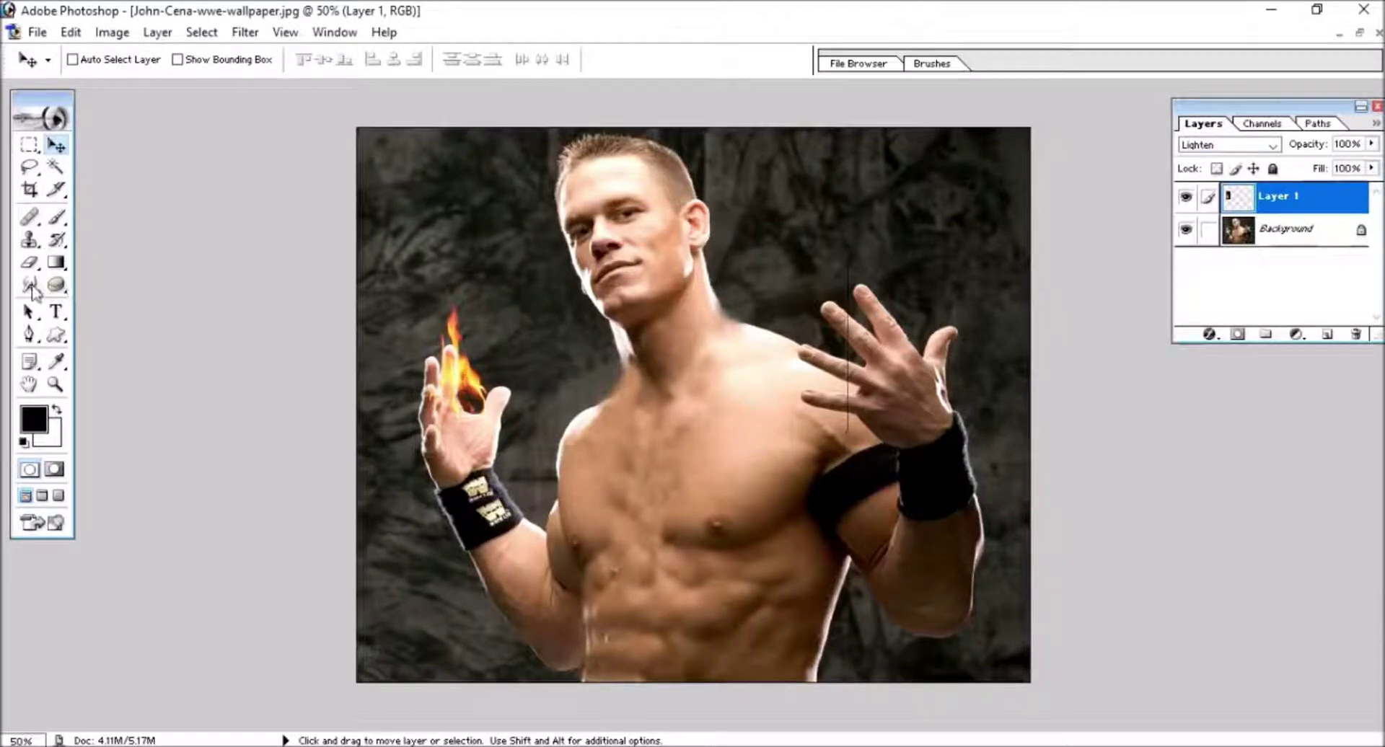
{"action": "left_click", "coordinate": [31, 285]}
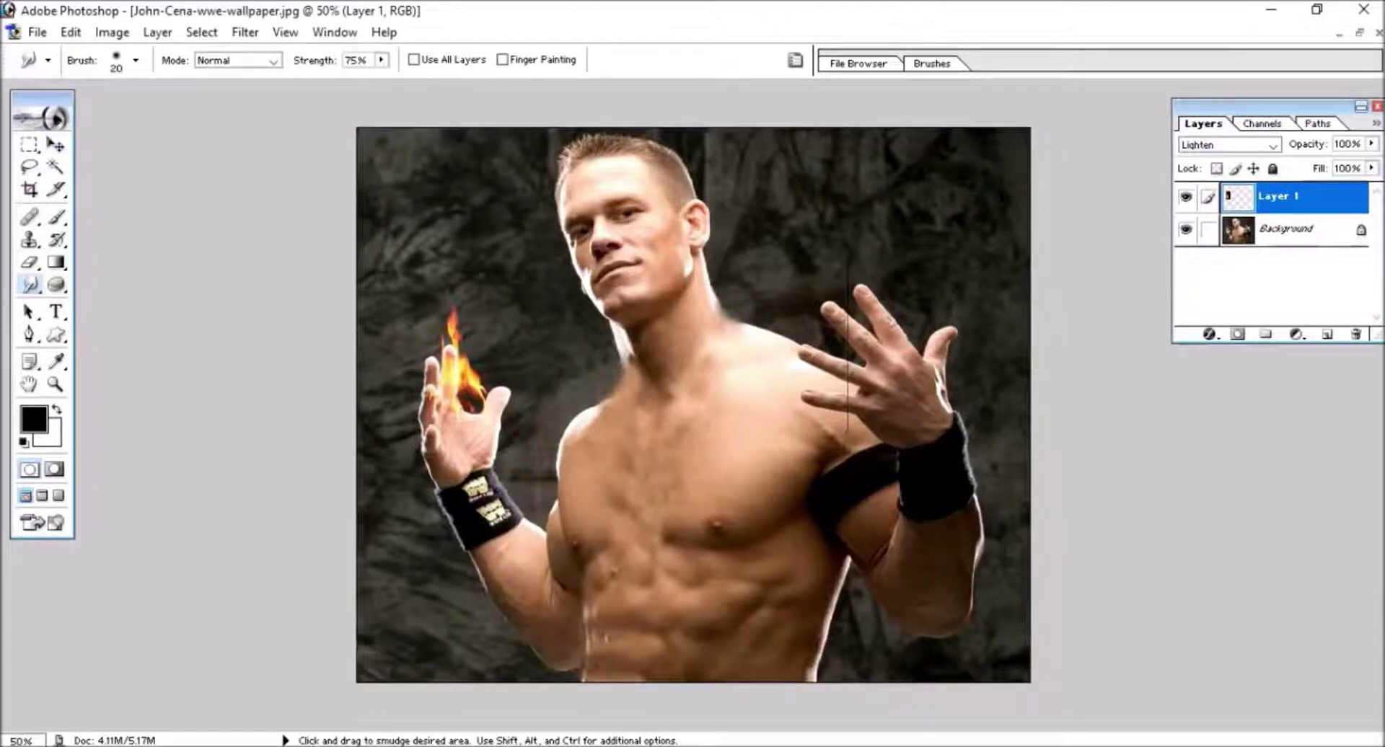
Set the Smudge brush to a 21-pixel tip enlarged to size 40.
{"action": "left_click", "coordinate": [136, 61]}
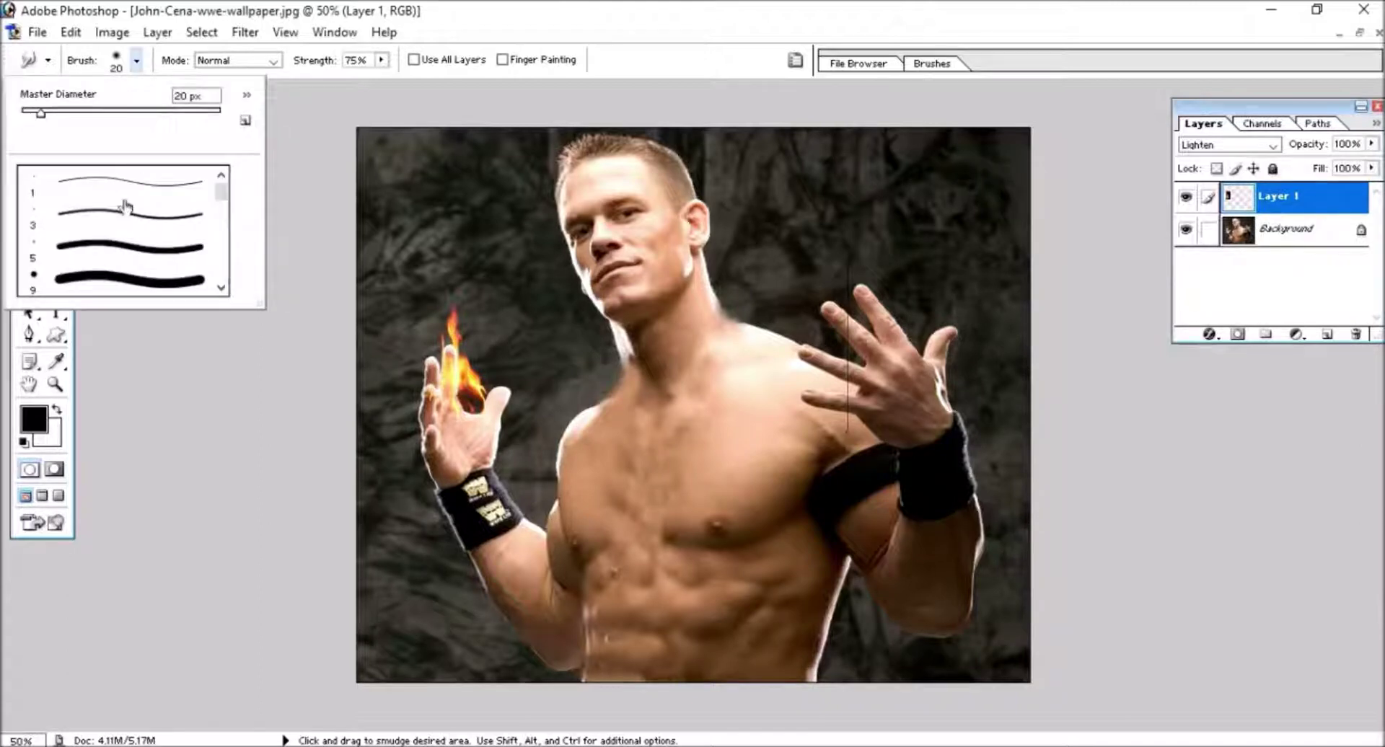
{"action": "left_click", "coordinate": [221, 287]}
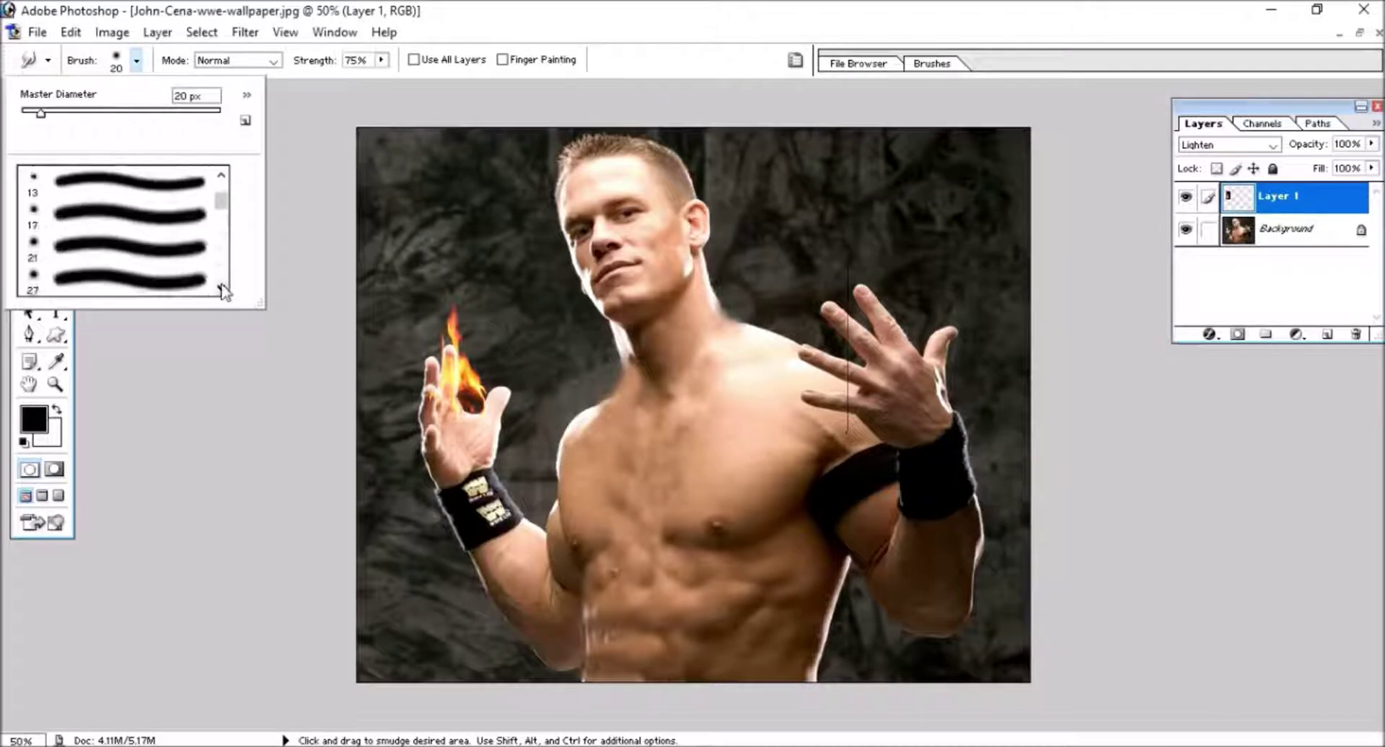
{"action": "double_click", "coordinate": [144, 252]}
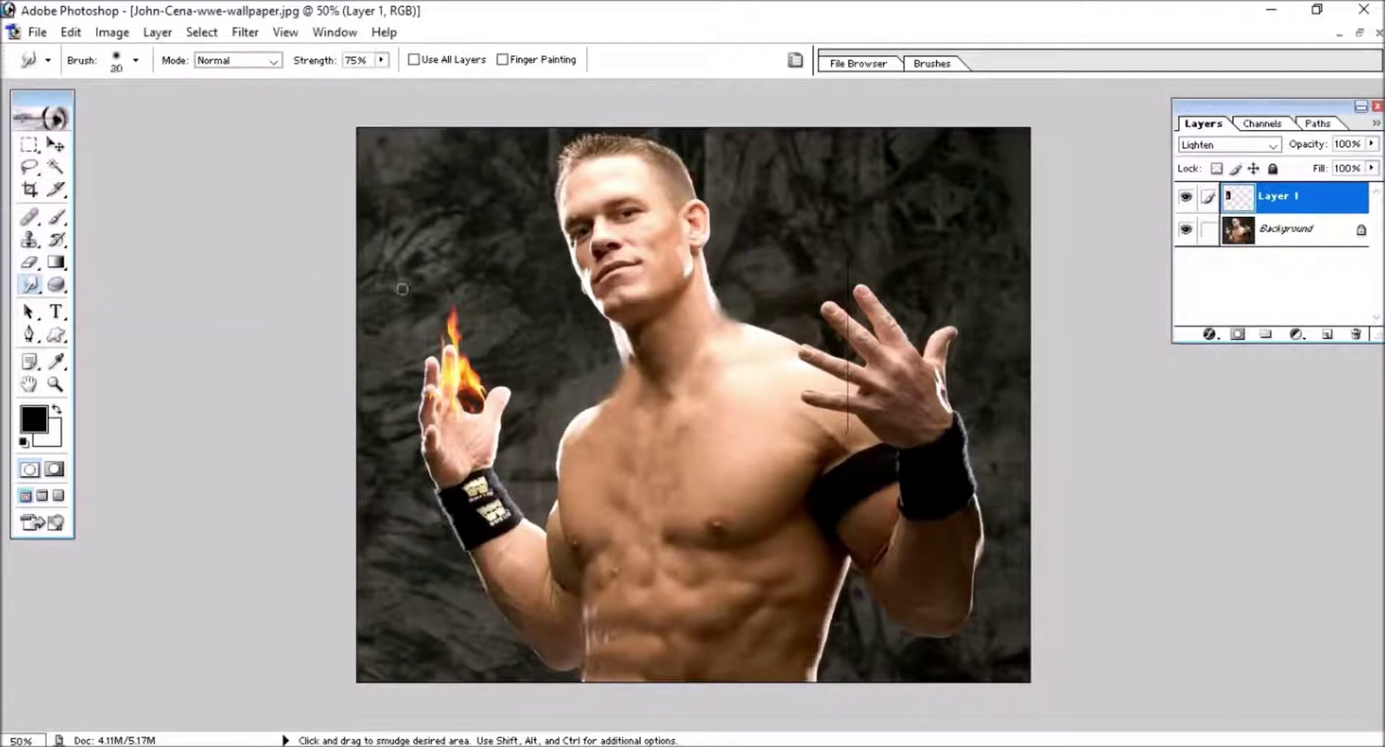
{"action": "key", "text": "bracketright"}
{"action": "key", "text": "bracketright"}
Smudge the left flame's tip and edges into the background and knuckles.
{"action": "left_click_drag", "start_coordinate": [458, 330], "coordinate": [468, 304]}
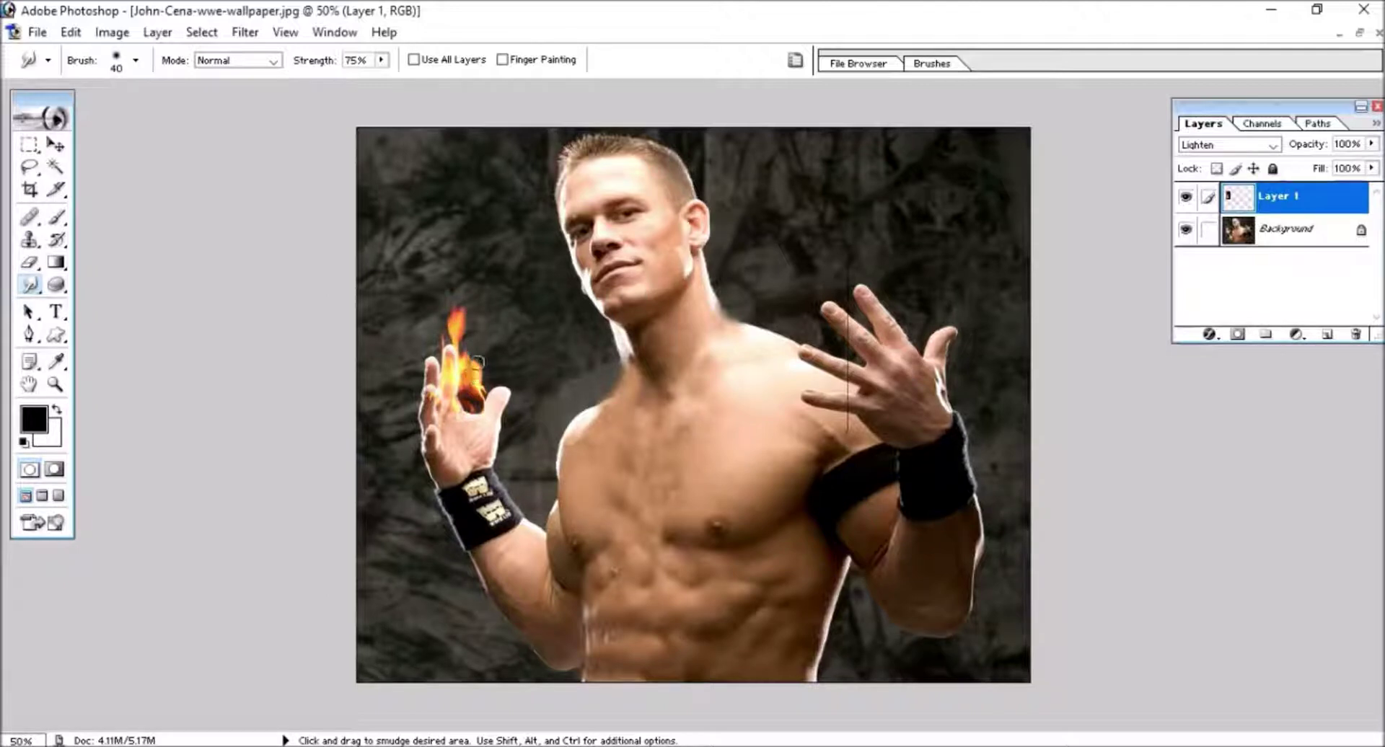
{"action": "mouse_move", "coordinate": [473, 389]}
{"action": "left_mouse_down"}
{"action": "mouse_move", "coordinate": [489, 381]}
{"action": "mouse_move", "coordinate": [443, 356]}
{"action": "mouse_move", "coordinate": [442, 314]}
{"action": "left_mouse_up"}
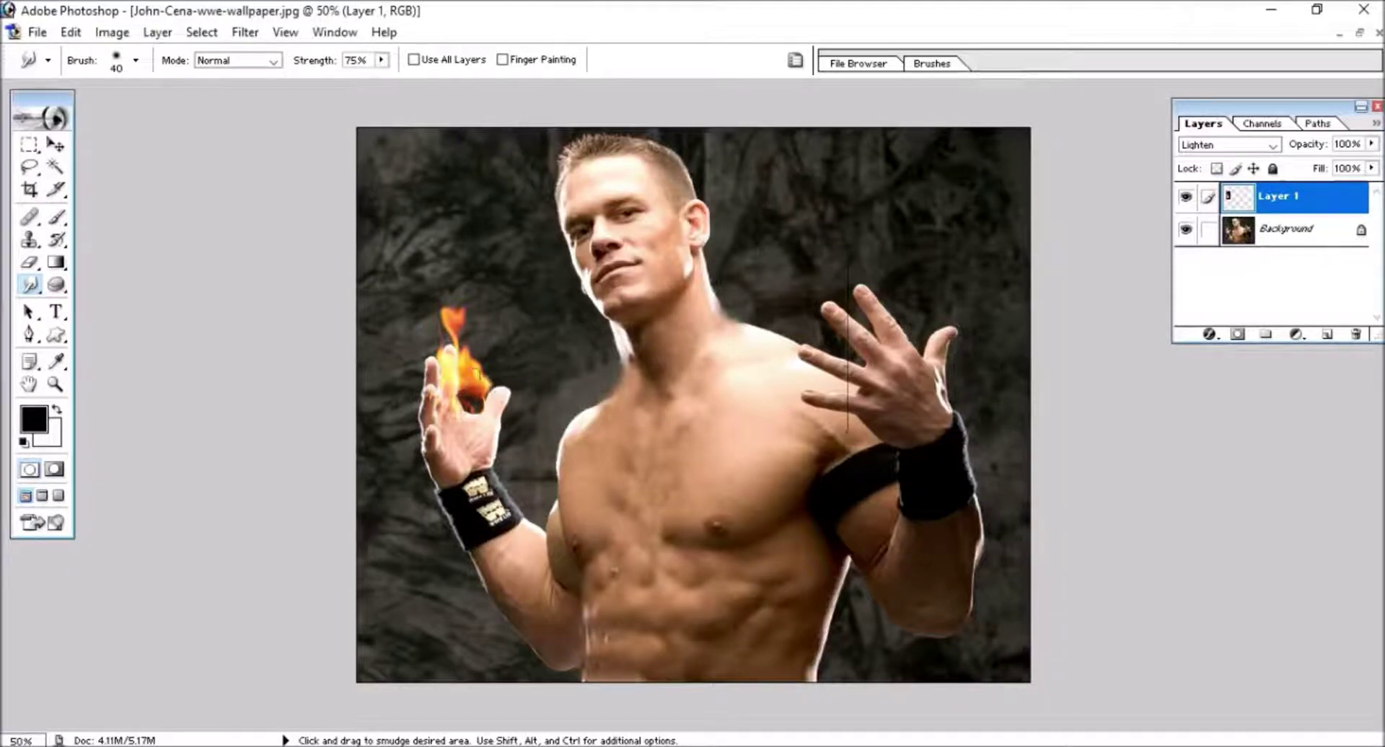
{"action": "left_click_drag", "start_coordinate": [470, 355], "coordinate": [484, 351]}
Copy the eee.jpeg flame onto the photo as Layer 2, maximized and zoomed to 100%.
{"action": "left_click", "coordinate": [1357, 33]}
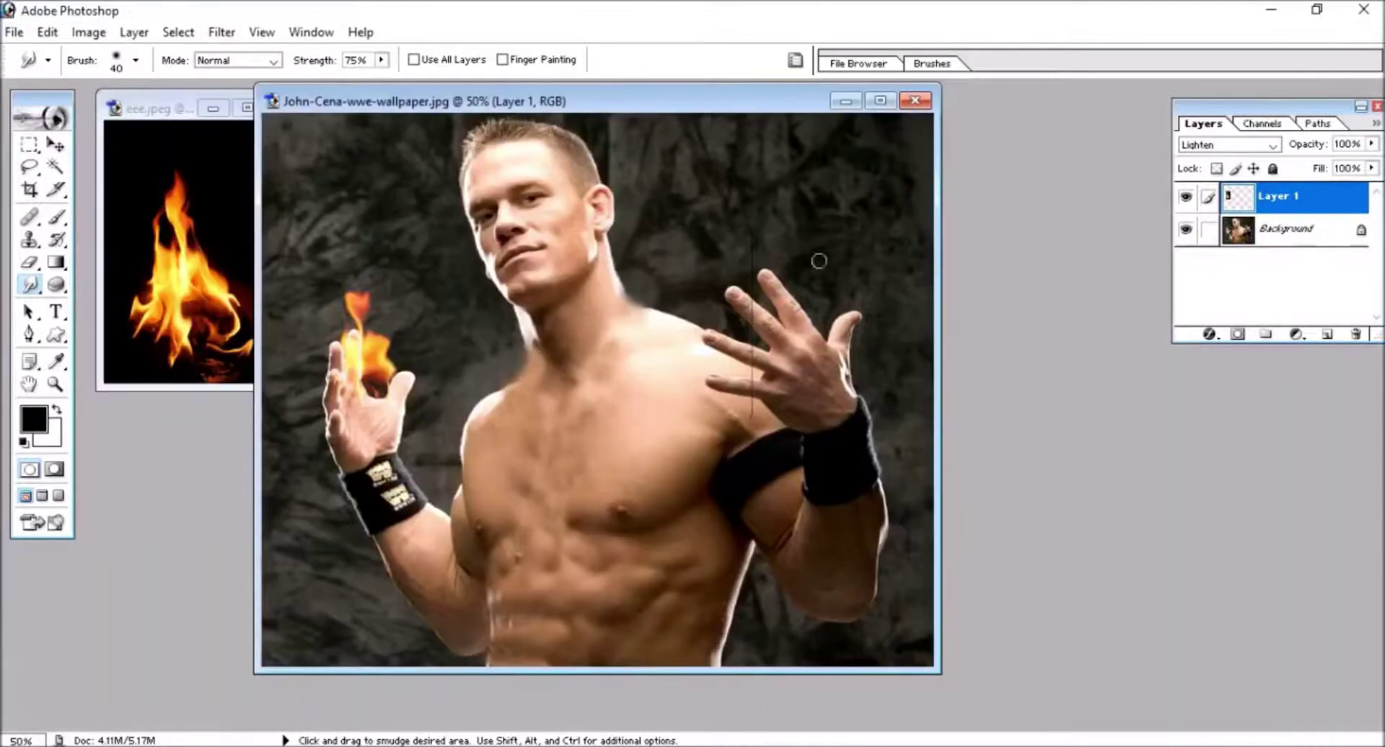
{"action": "left_click", "coordinate": [56, 144]}
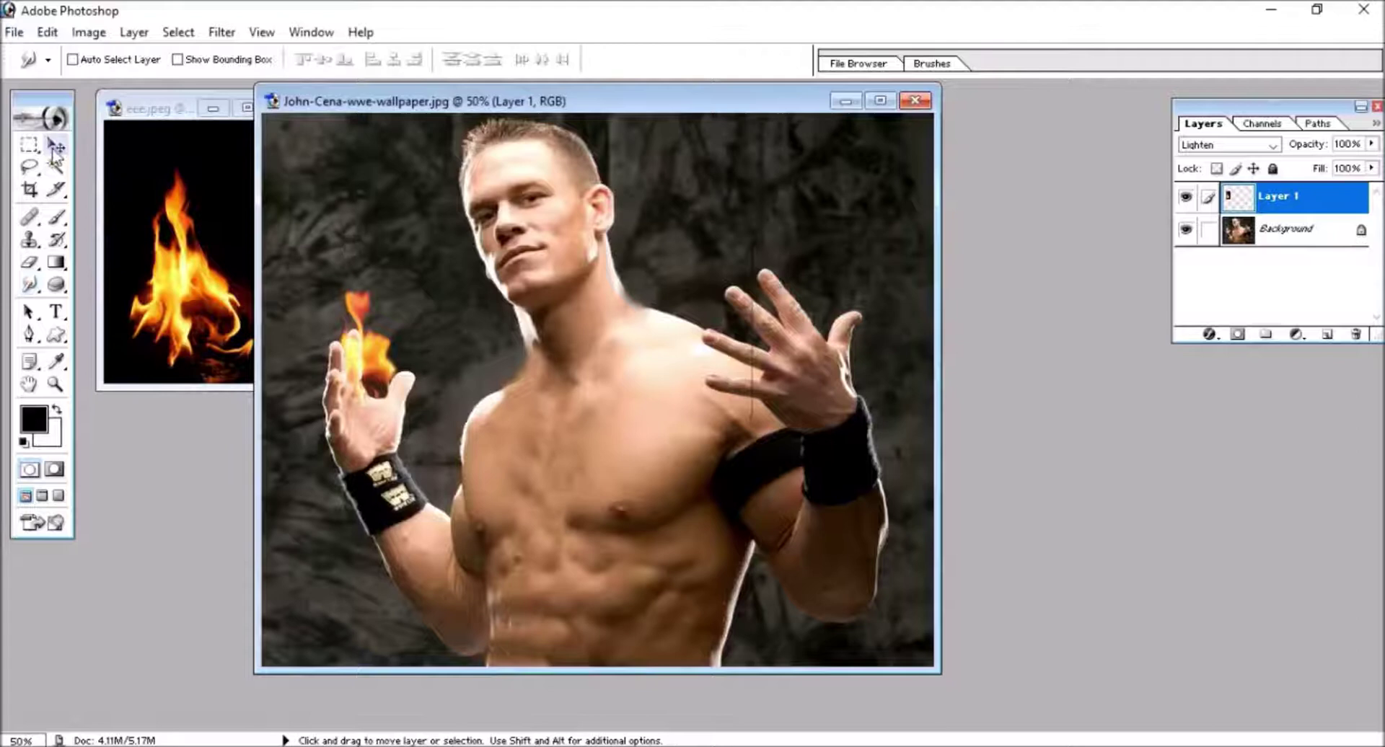
{"action": "left_click", "coordinate": [146, 222]}
{"action": "left_click_drag", "start_coordinate": [177, 245], "coordinate": [752, 309]}
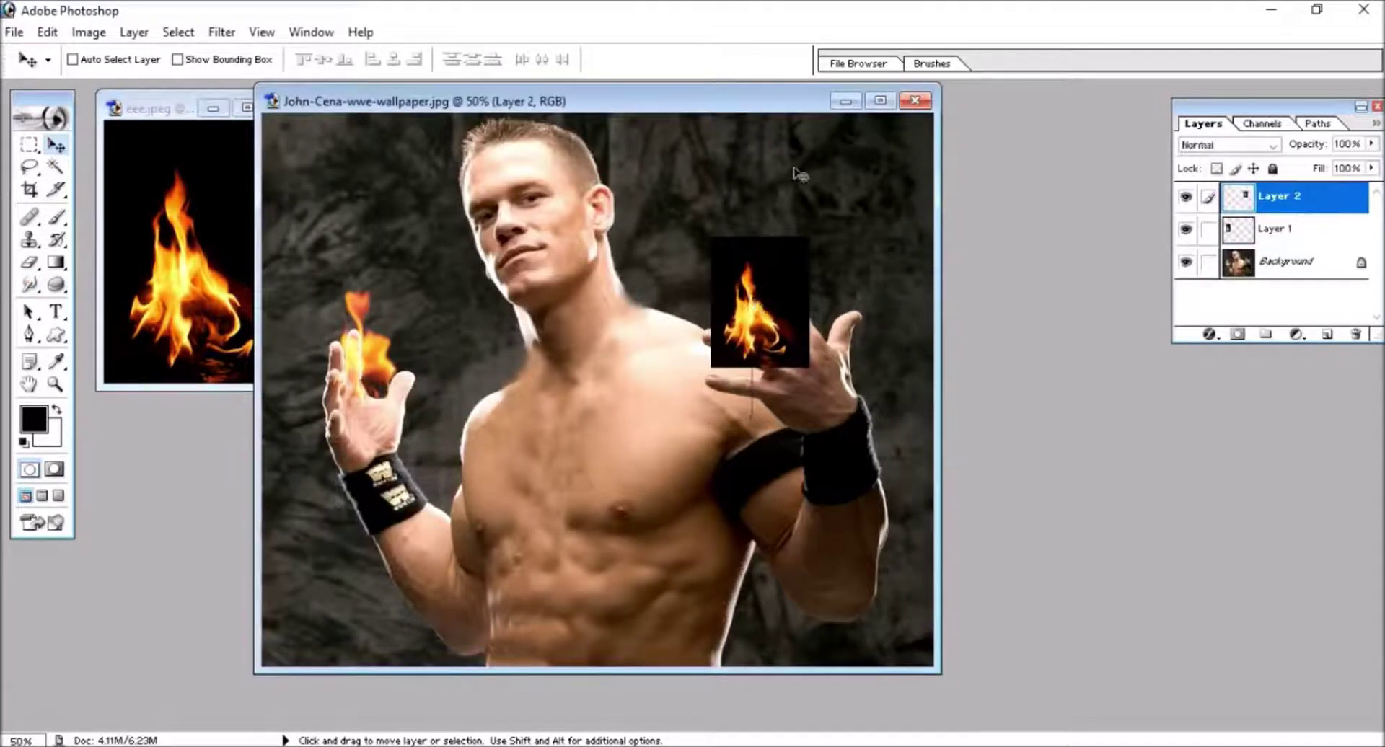
{"action": "left_click", "coordinate": [879, 100]}
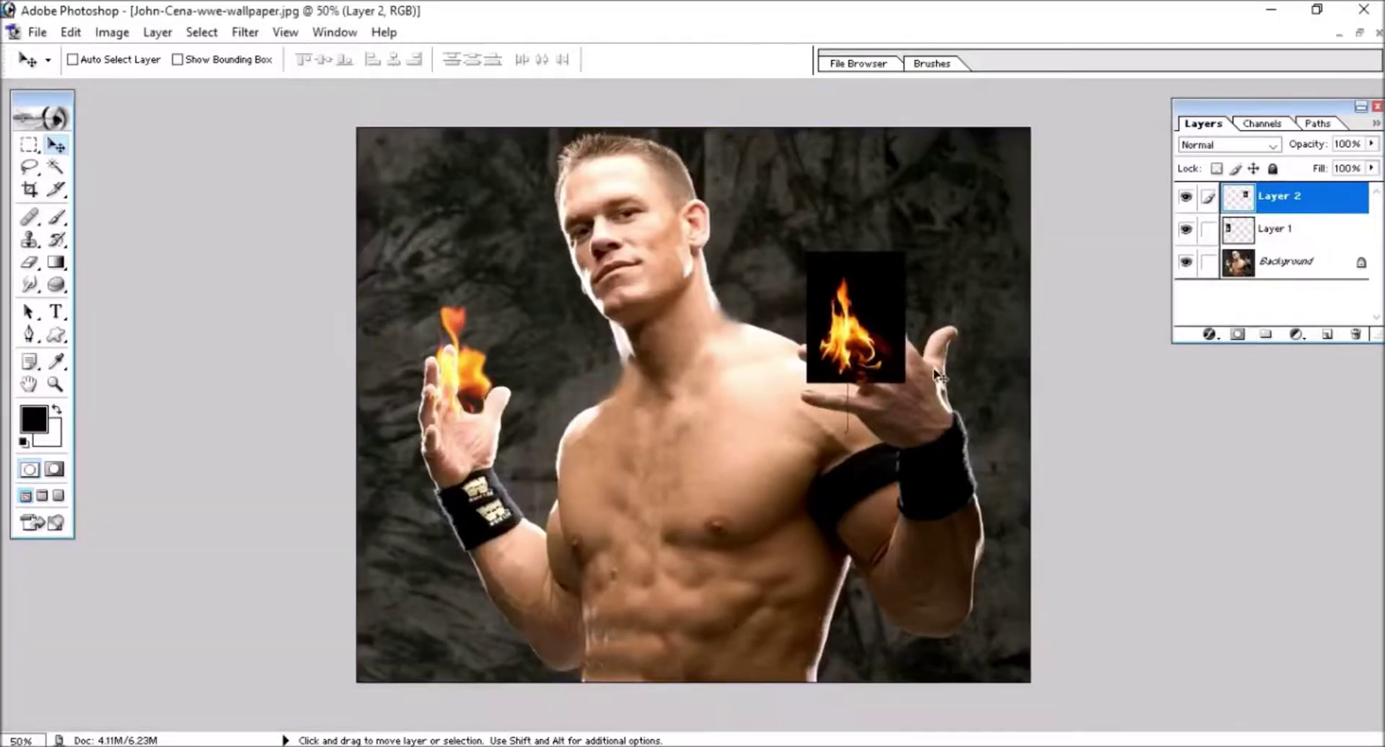
{"action": "key", "text": "ctrl+plus"}
{"action": "key", "text": "ctrl+plus"}
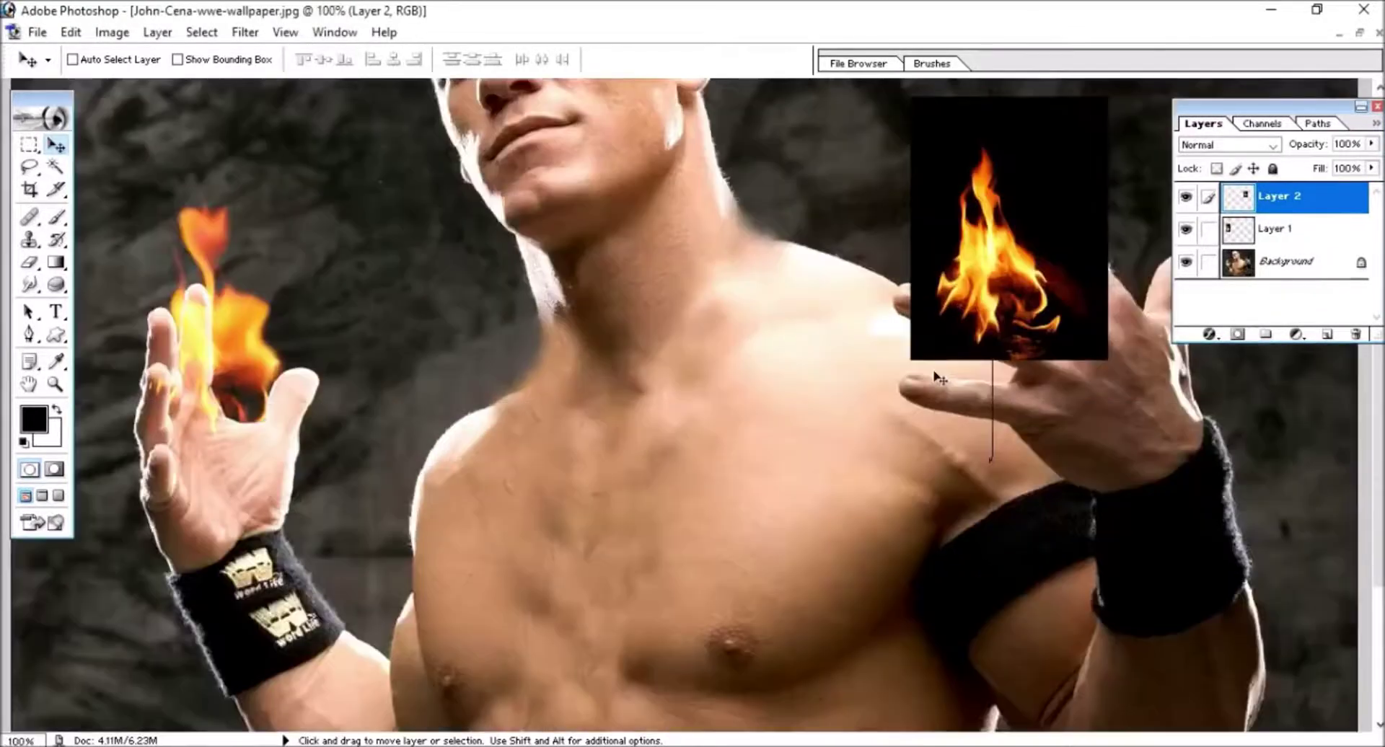
Place Layer 2 over the right hand, enlarge it wider and taller, and blend it with Lighten.
{"action": "scroll", "coordinate": [757, 588], "scroll_direction": "up", "scroll_amount": 3}
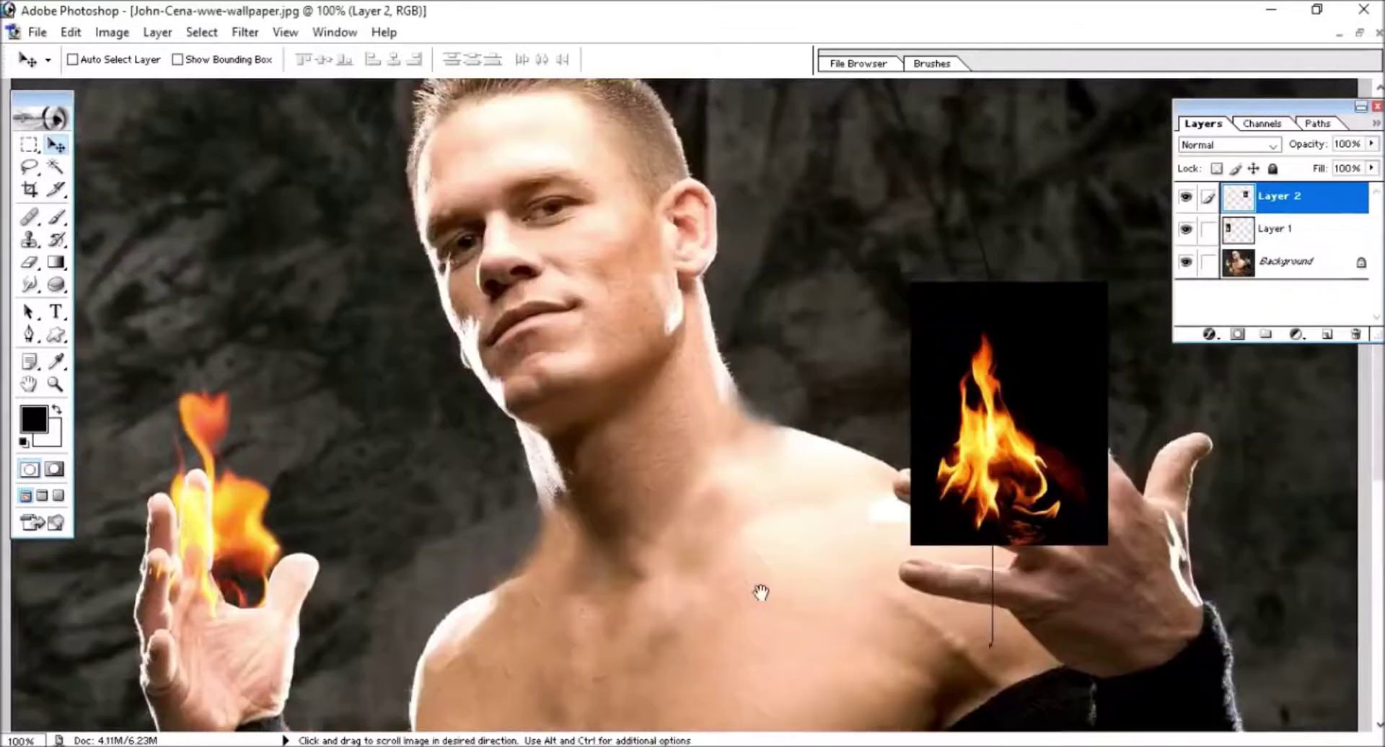
{"action": "left_click_drag", "start_coordinate": [999, 453], "coordinate": [1013, 447]}
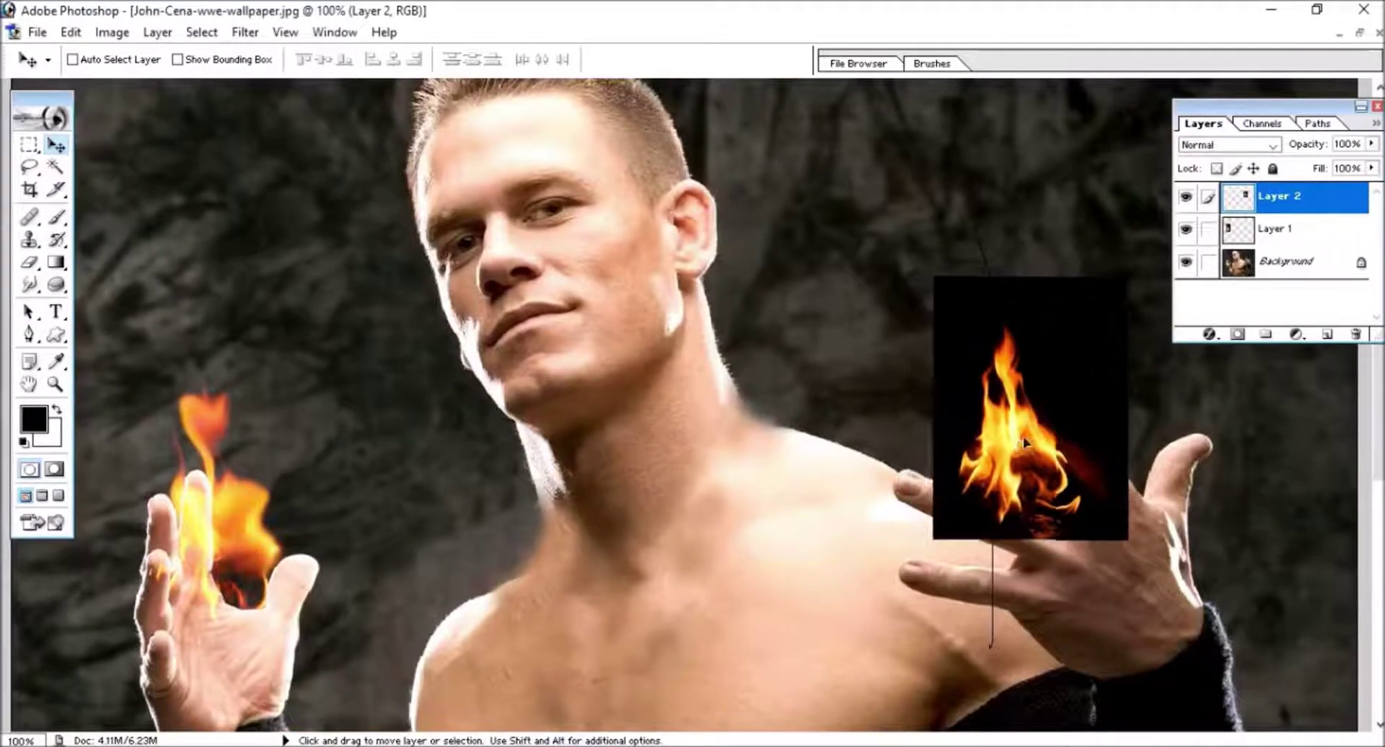
{"action": "key", "text": "ctrl+t"}
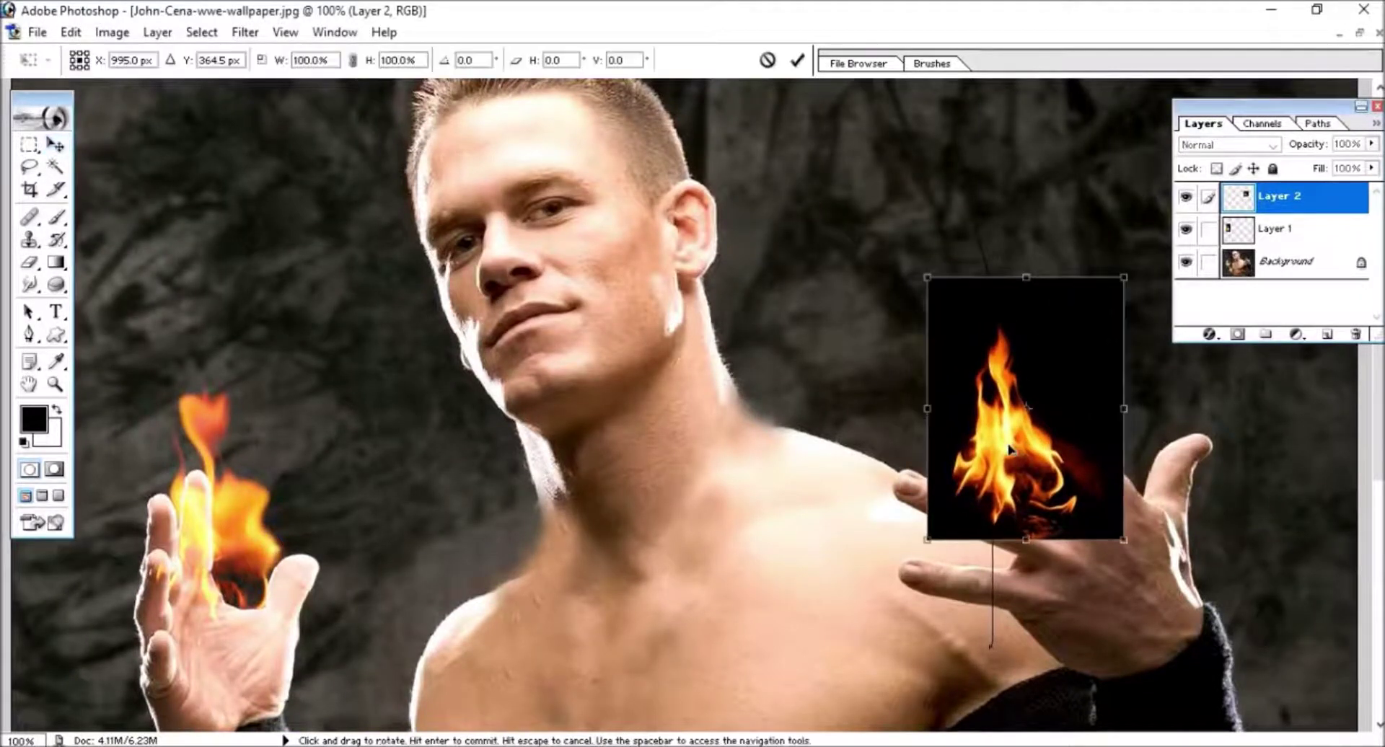
{"action": "left_click_drag", "start_coordinate": [927, 409], "coordinate": [903, 417]}
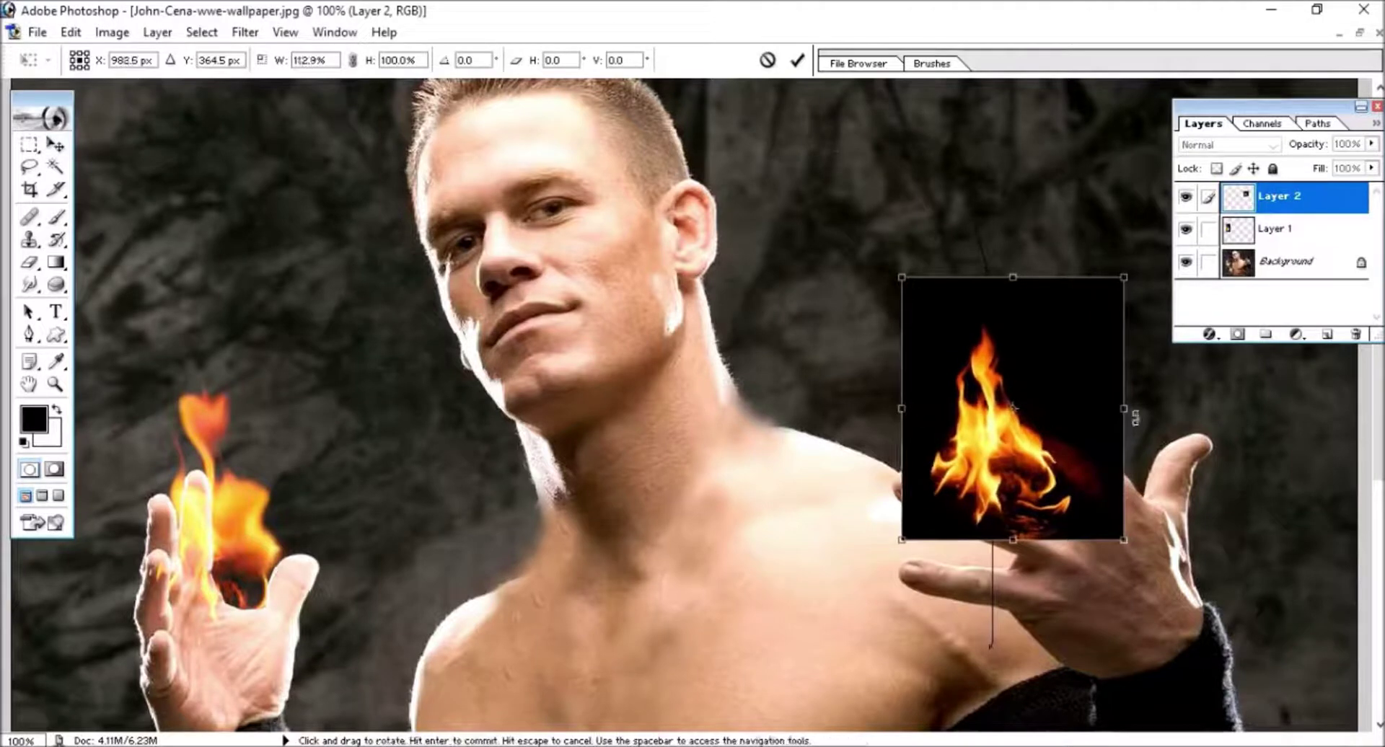
{"action": "left_click_drag", "start_coordinate": [1124, 409], "coordinate": [1153, 409]}
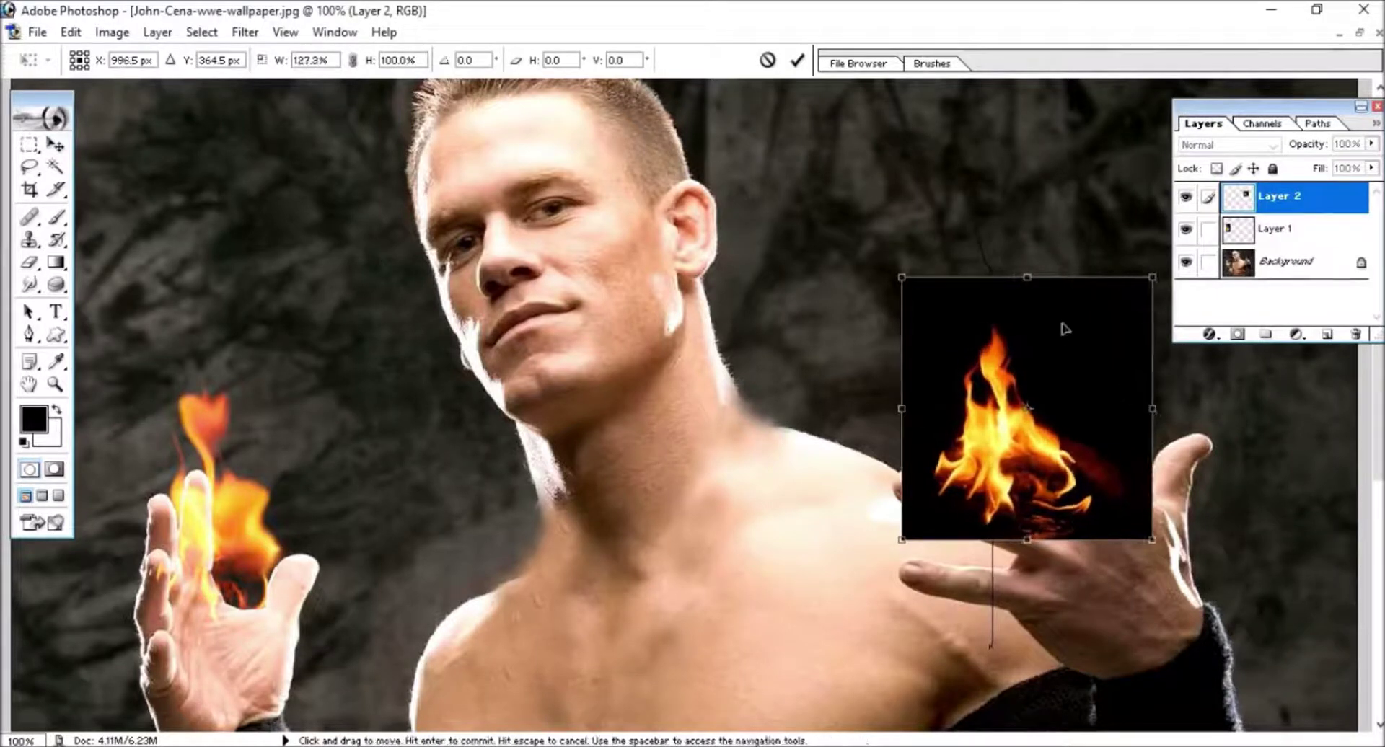
{"action": "left_click_drag", "start_coordinate": [1031, 281], "coordinate": [1030, 167]}
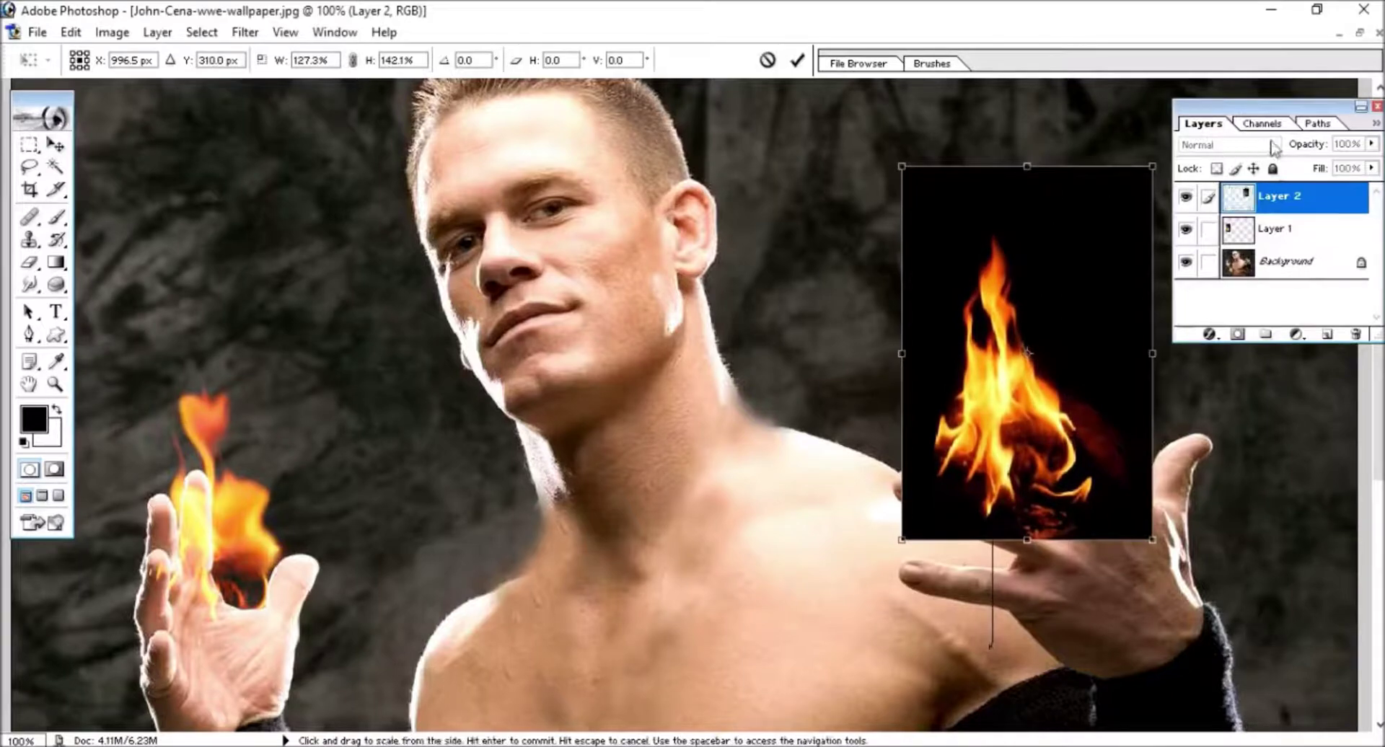
{"action": "key", "text": "Return"}
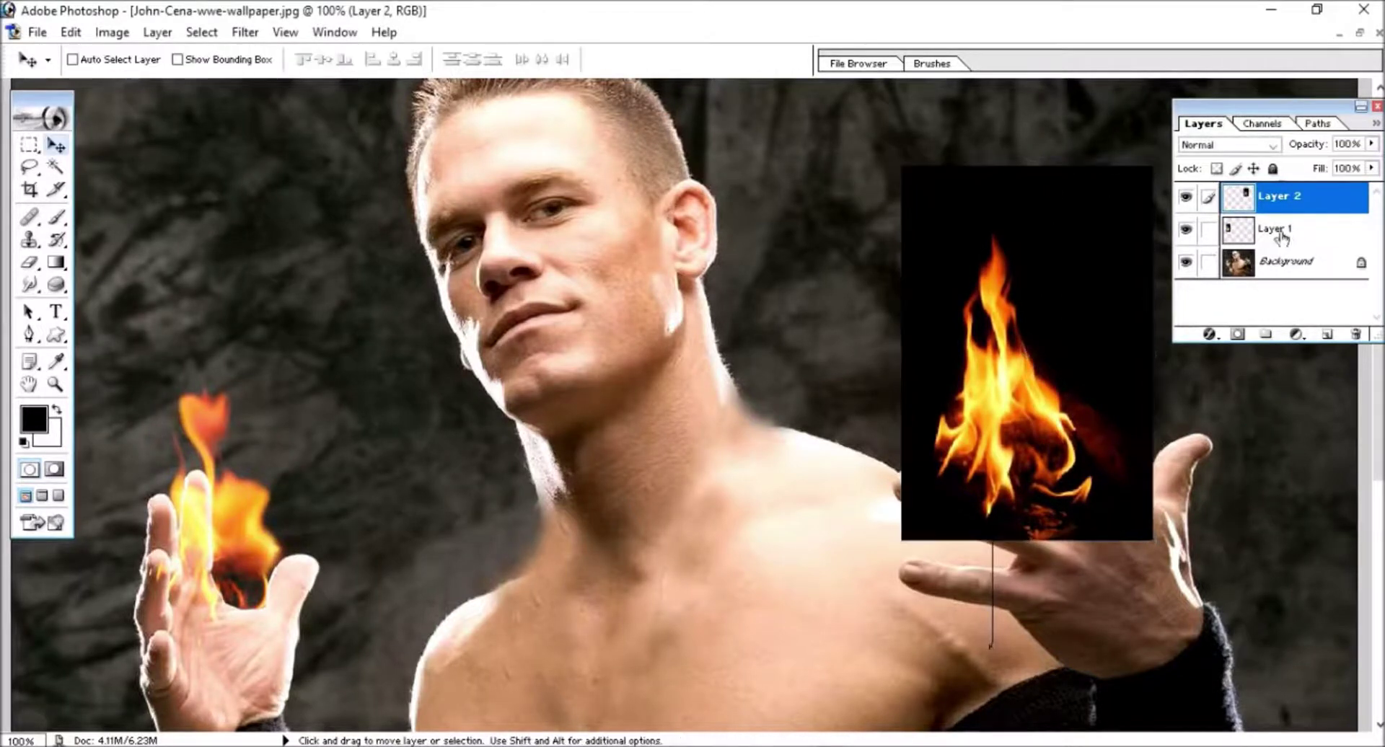
{"action": "left_click", "coordinate": [1271, 145]}
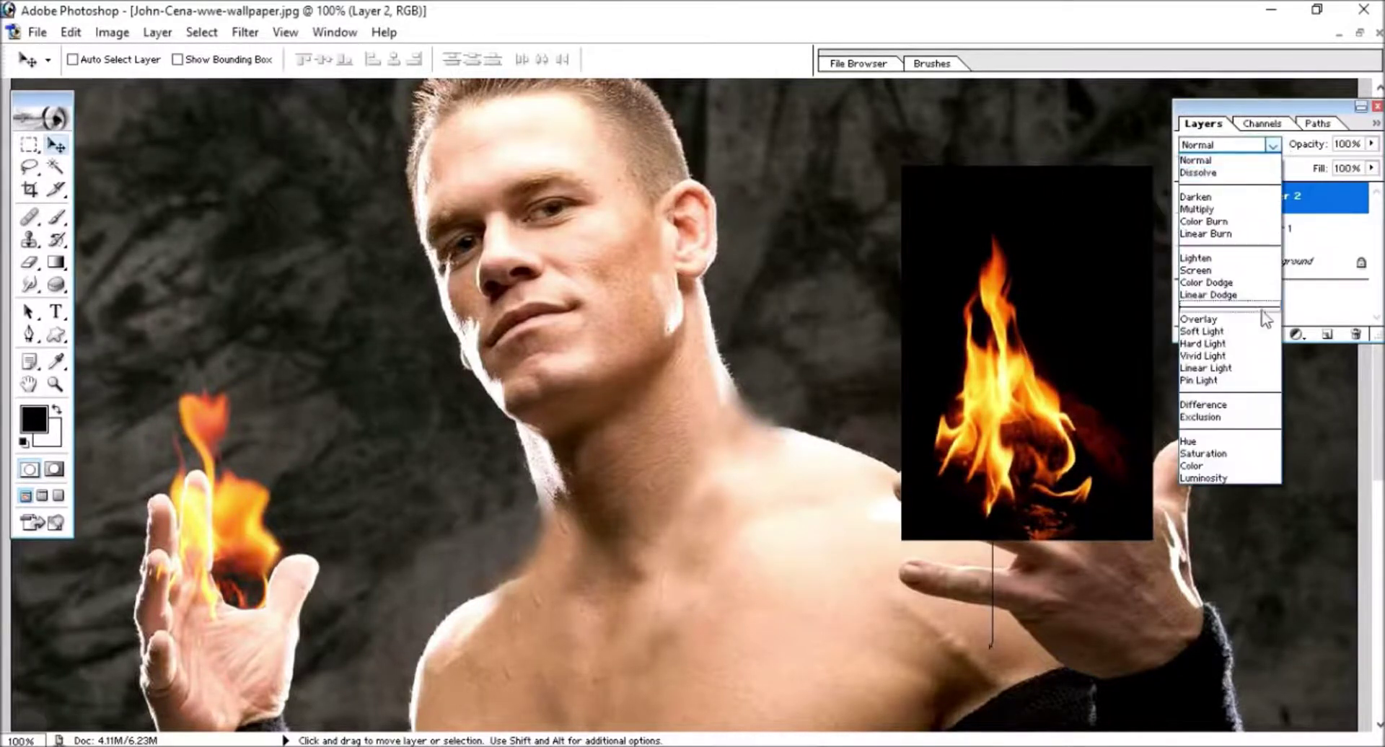
{"action": "left_click", "coordinate": [1226, 258]}
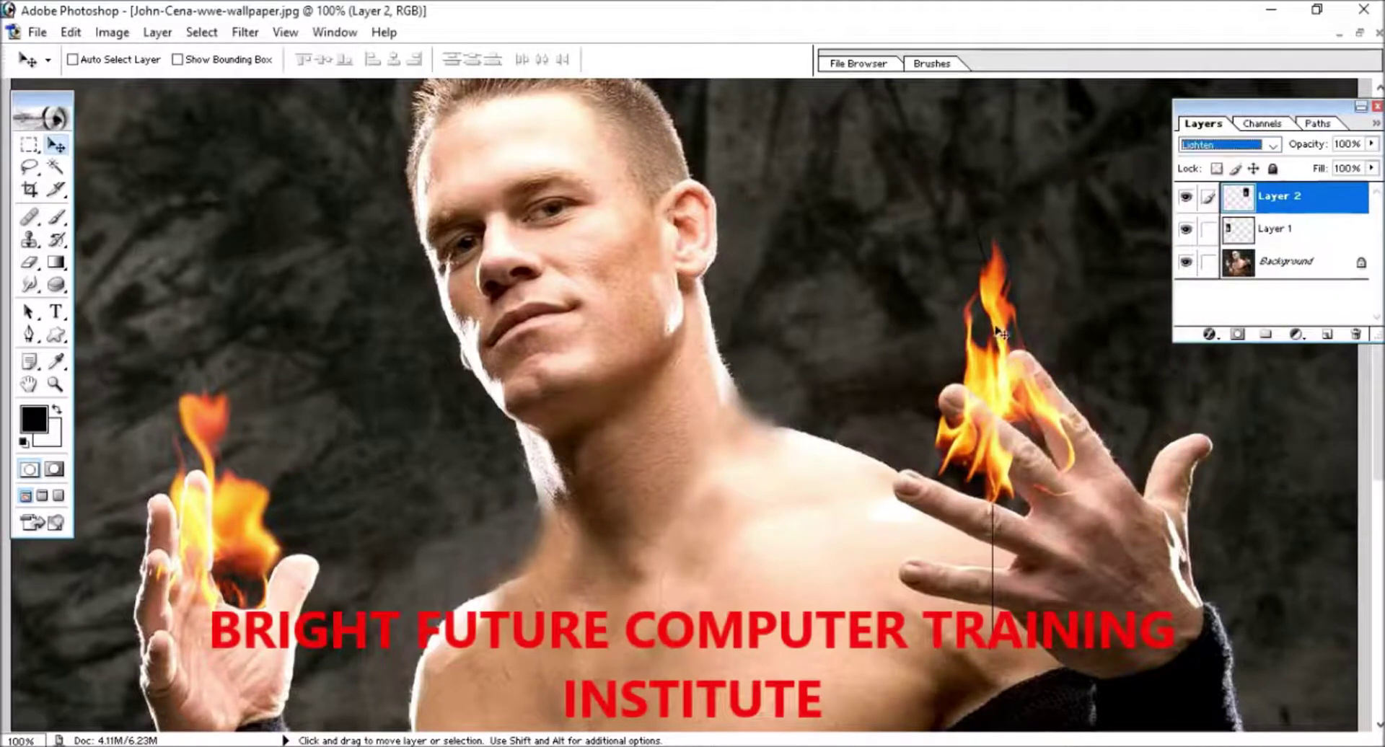
Resize the right-hand flame to 123.5% width and 112.8% height, then commit.
{"action": "key", "text": "ctrl+t"}
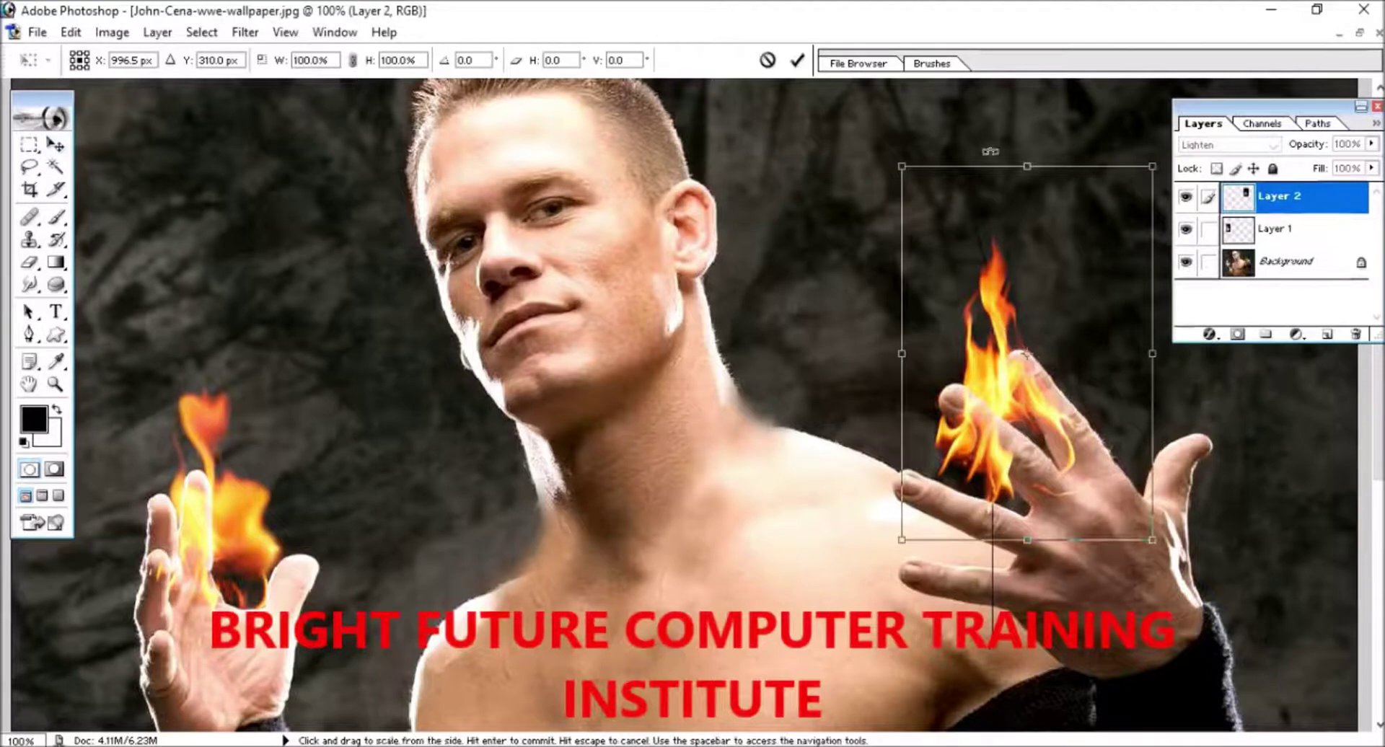
{"action": "left_click_drag", "start_coordinate": [1028, 167], "coordinate": [1027, 118]}
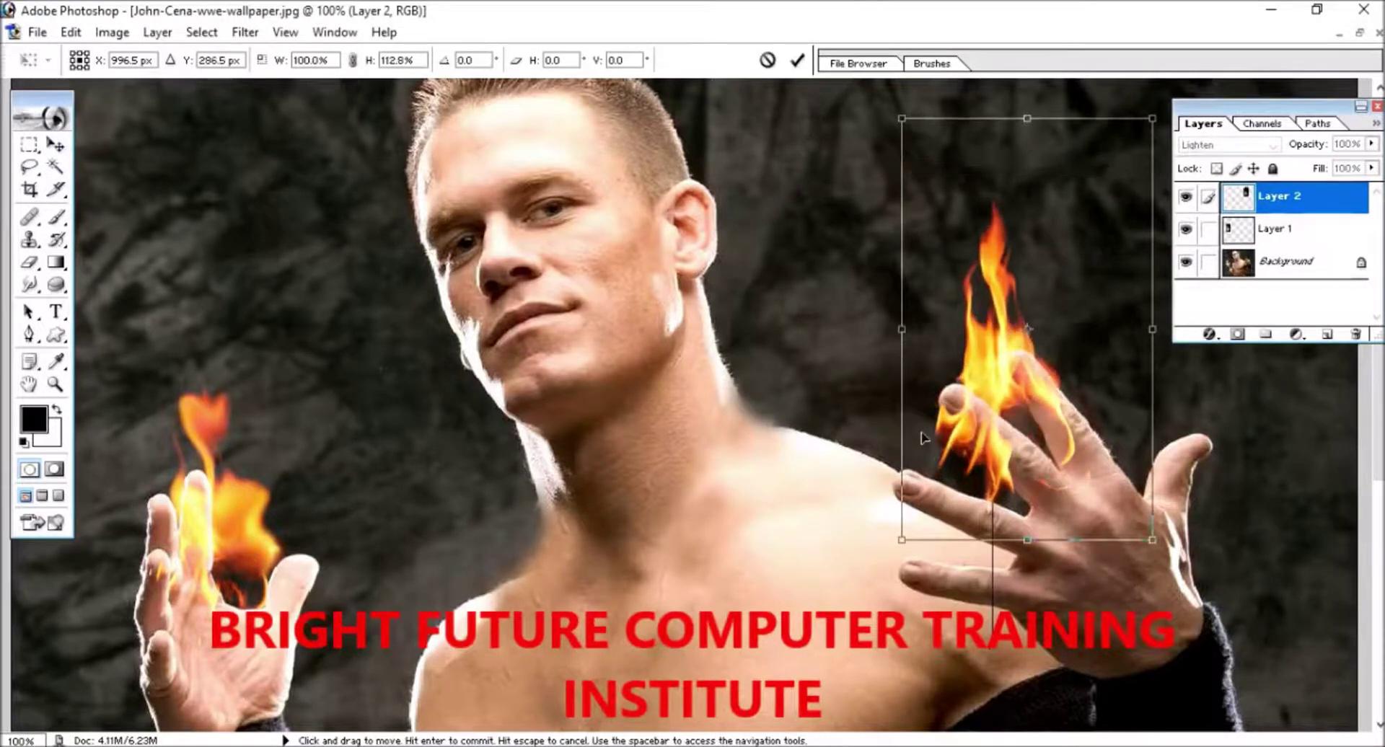
{"action": "left_click_drag", "start_coordinate": [901, 329], "coordinate": [874, 334]}
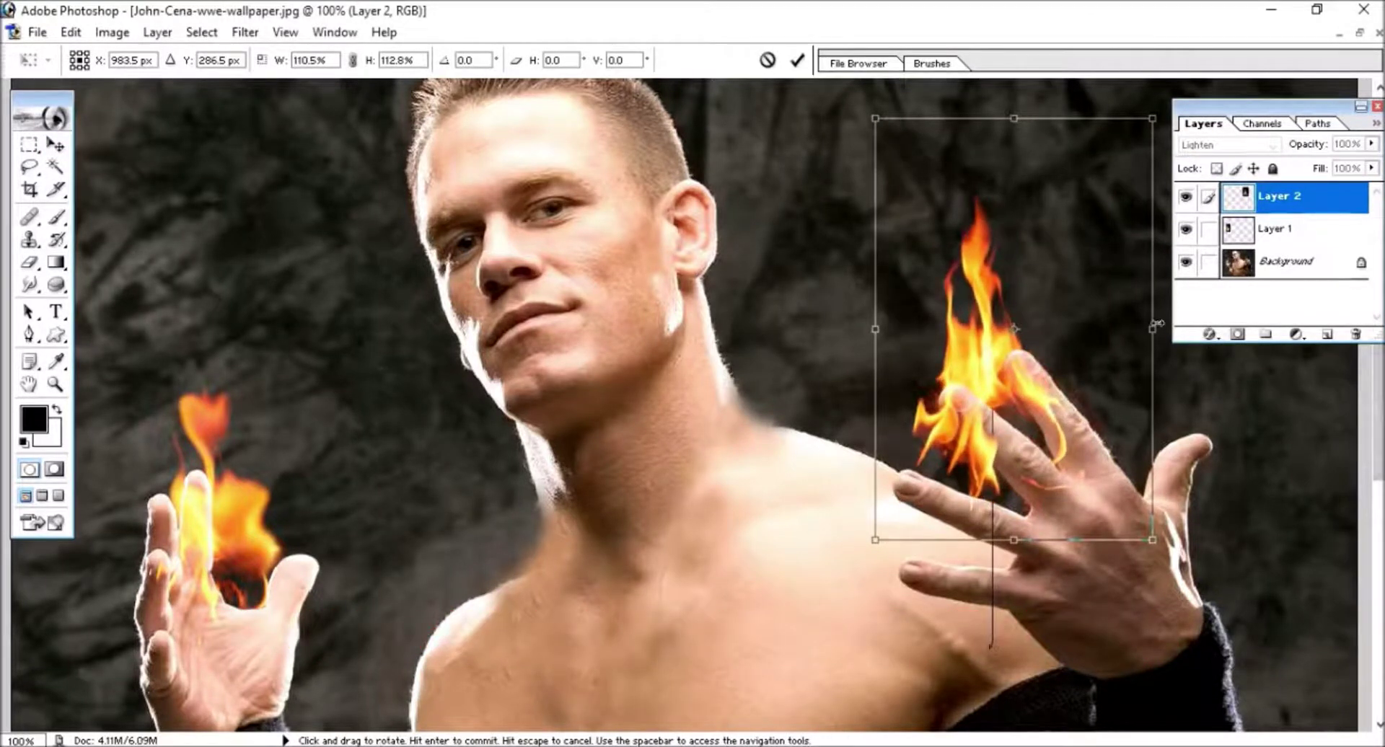
{"action": "left_click_drag", "start_coordinate": [1152, 329], "coordinate": [1206, 332]}
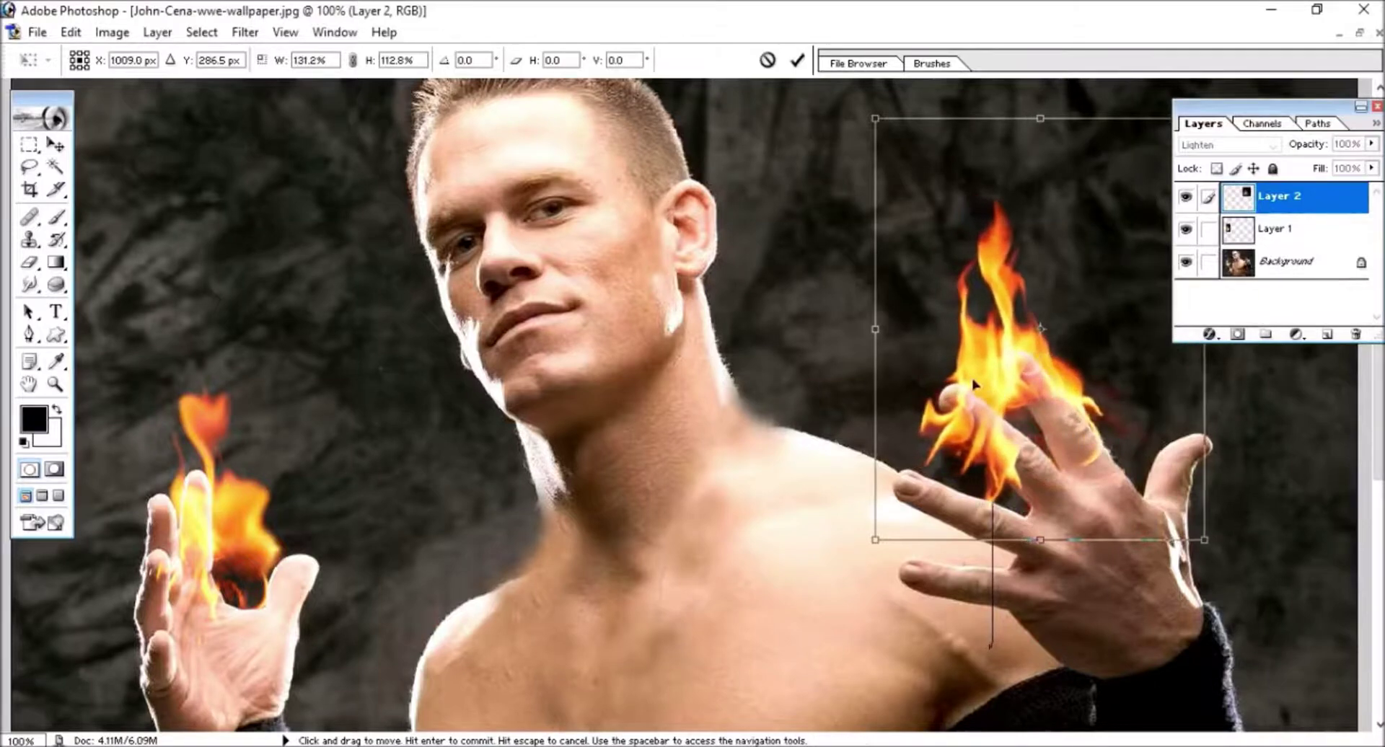
{"action": "left_click_drag", "start_coordinate": [872, 327], "coordinate": [892, 329]}
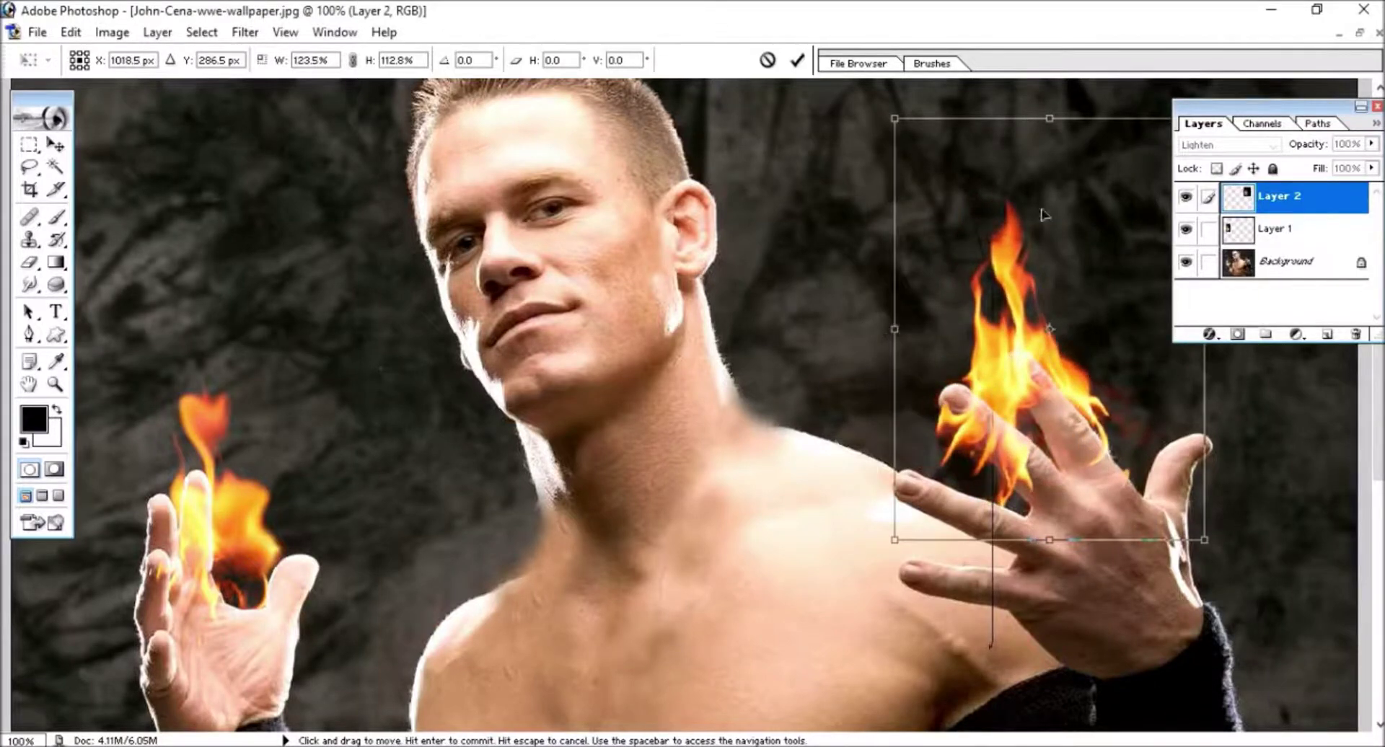
{"action": "key", "text": "Return"}
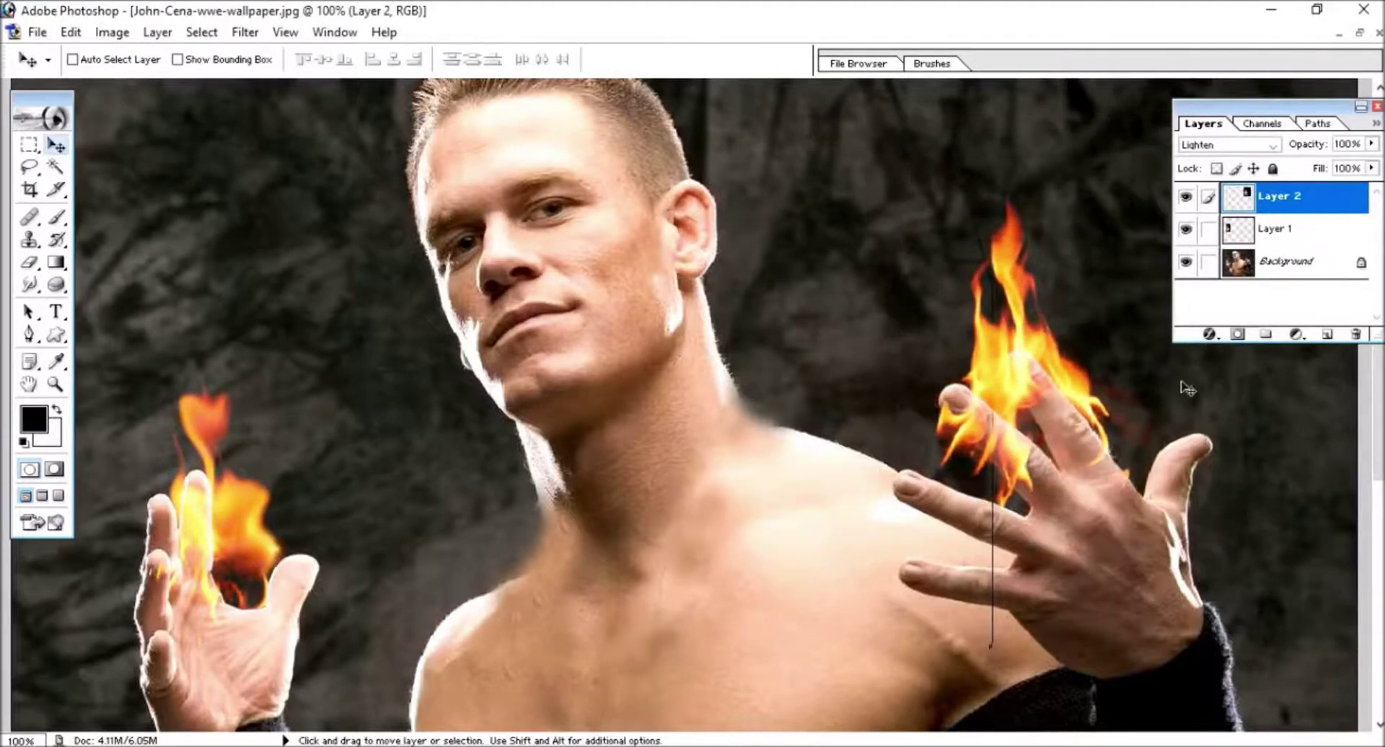
Smudge the right flame's edges onto the fingers, undoing one stroke over the index finger.
{"action": "left_click", "coordinate": [31, 281]}
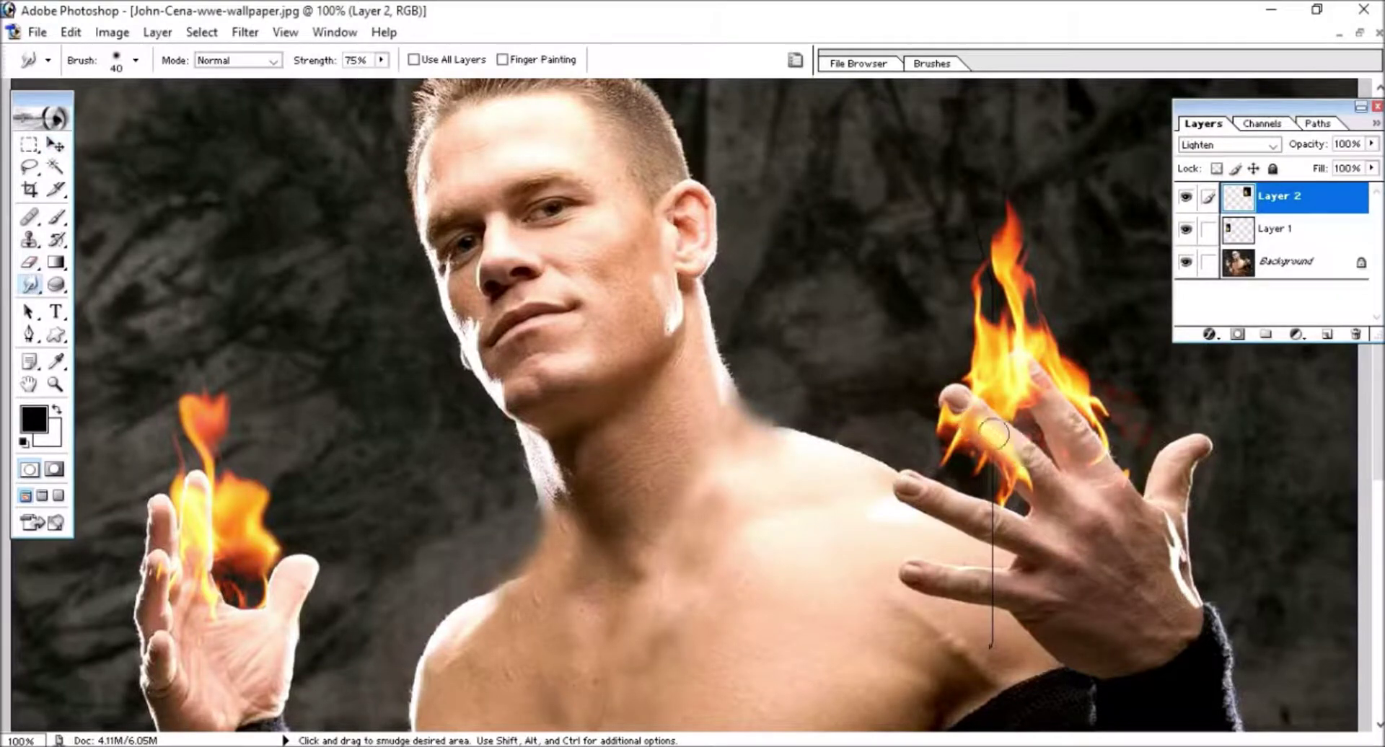
{"action": "mouse_move", "coordinate": [991, 433]}
{"action": "left_mouse_down"}
{"action": "mouse_move", "coordinate": [971, 418]}
{"action": "mouse_move", "coordinate": [1013, 454]}
{"action": "mouse_move", "coordinate": [968, 421]}
{"action": "left_mouse_up"}
{"action": "key", "text": "ctrl+z"}
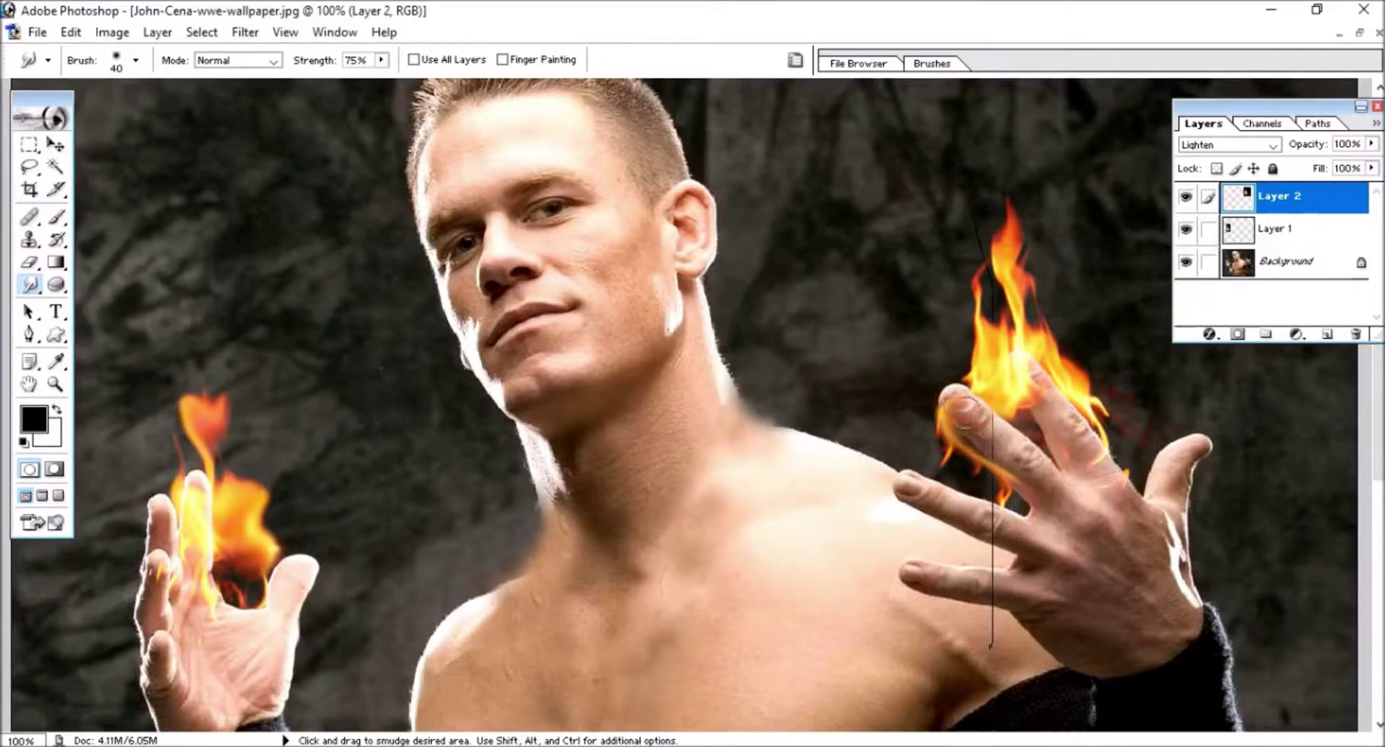
{"action": "left_click_drag", "start_coordinate": [1100, 476], "coordinate": [1118, 497]}
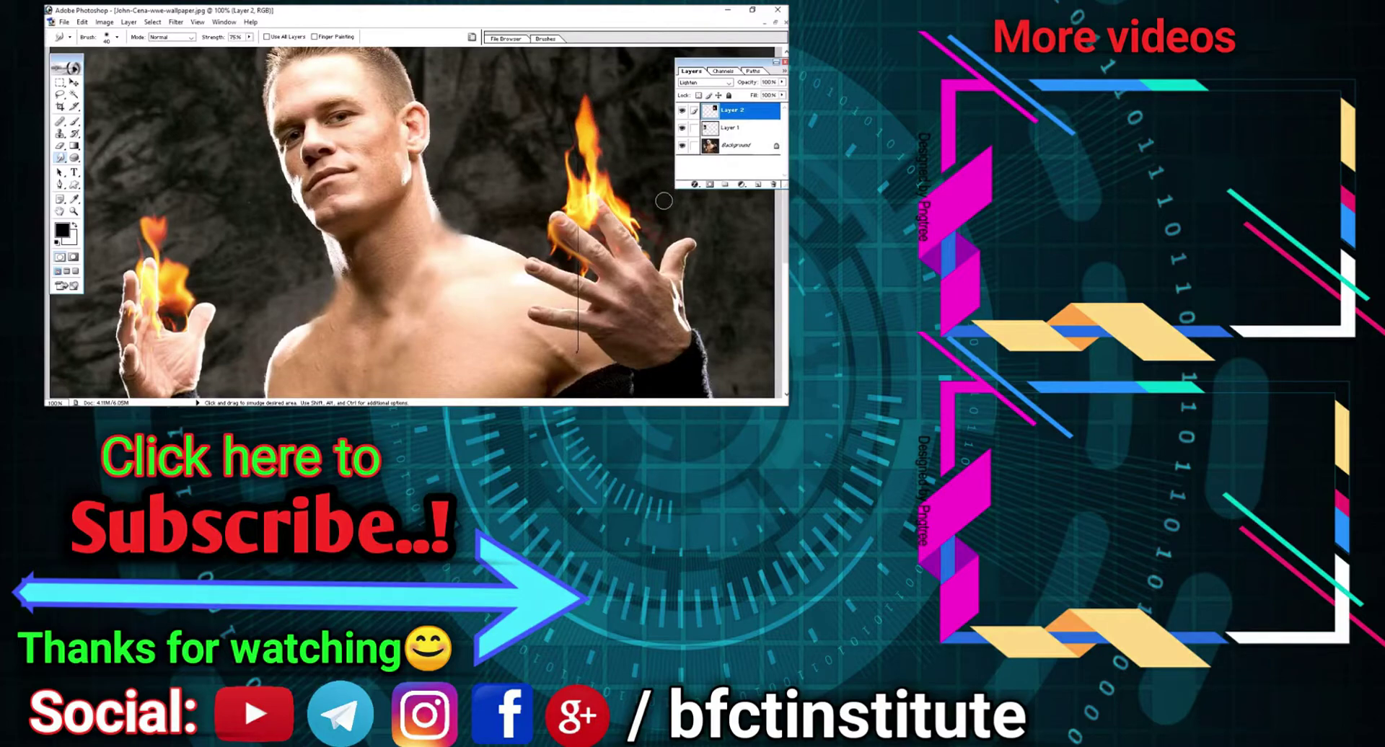
Zoom out with Ctrl+minus until the whole composite is visible.
{"action": "key", "text": "ctrl+minus"}
{"action": "key", "text": "ctrl+minus"}
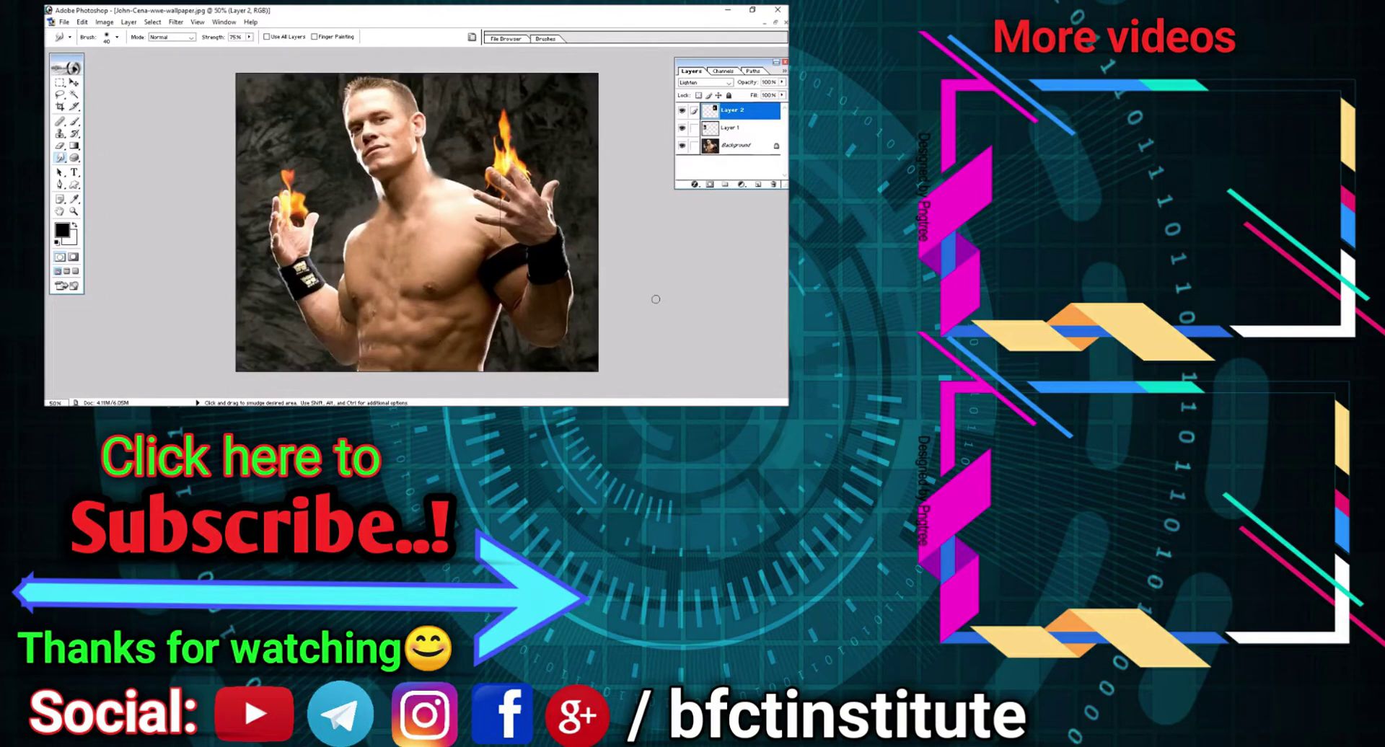
{"action": "key", "text": "ctrl"}
{"action": "key", "text": "shift"}
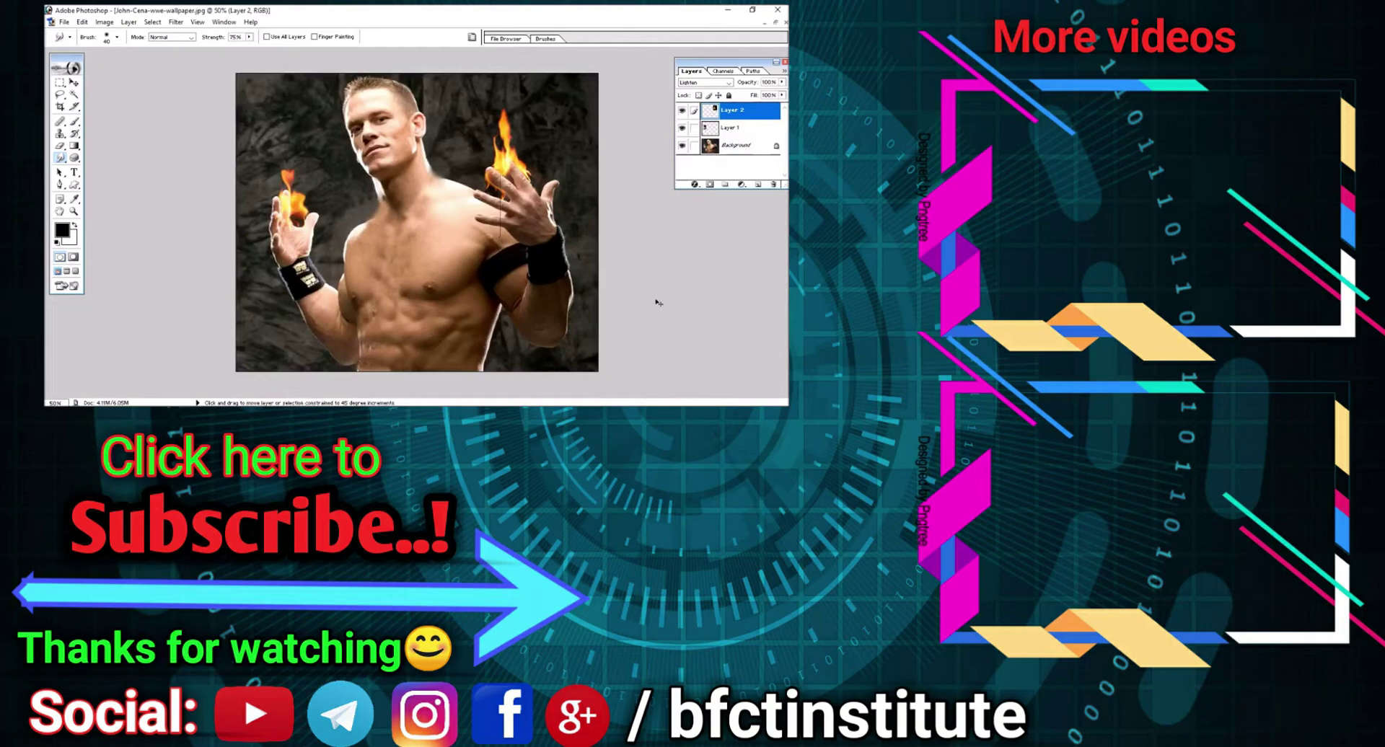